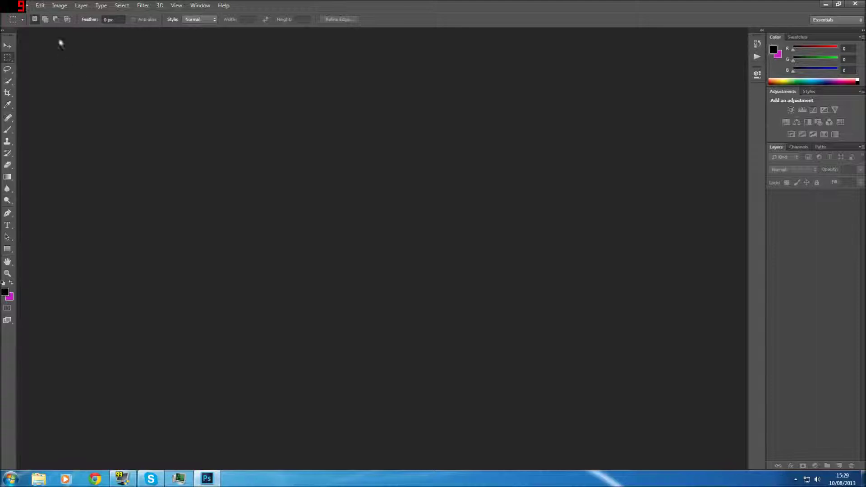
# - Create a new 800 by 800 pixel RGB document with a white background
pyautogui.click(18, 5)
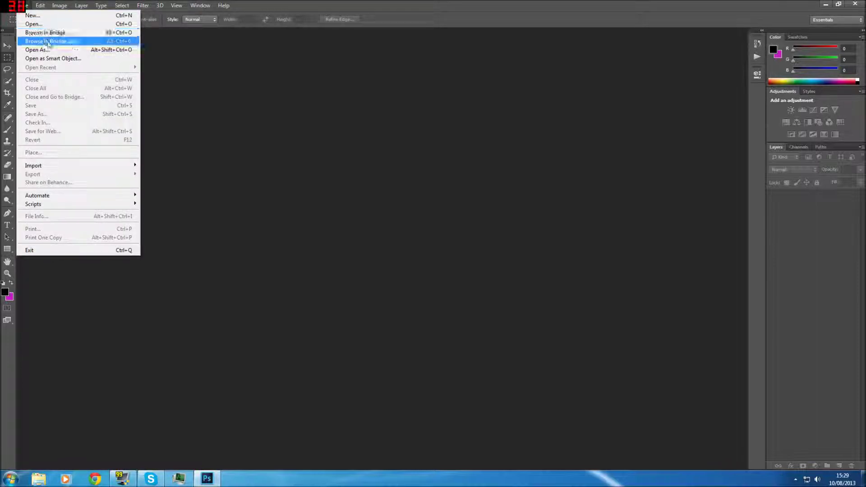
pyautogui.click(32, 15)
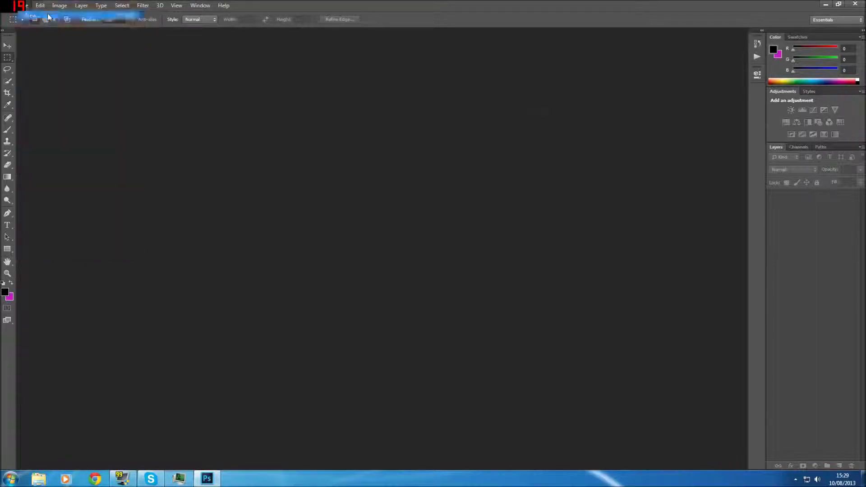
pyautogui.click(469, 166)
pyautogui.click(467, 166)
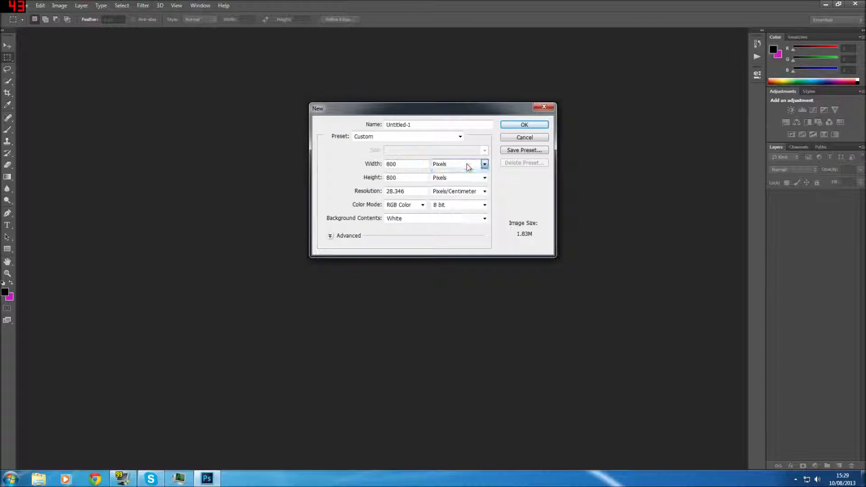
pyautogui.click(543, 126)
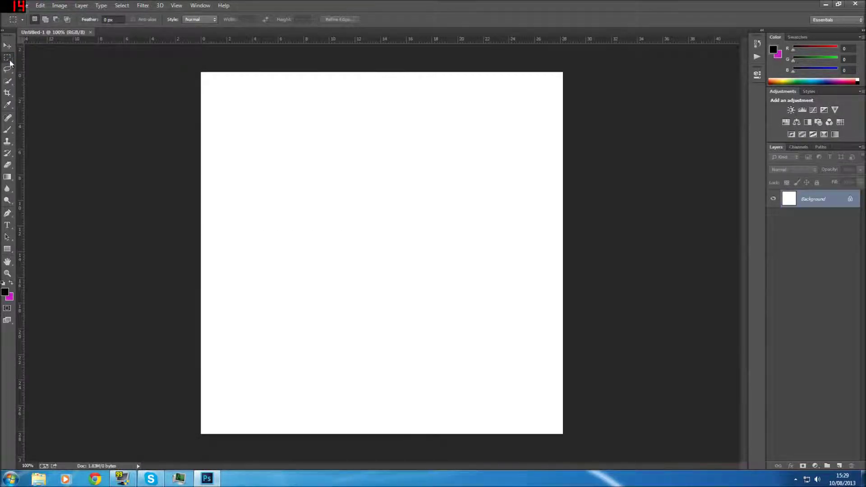
pyautogui.click(177, 5)
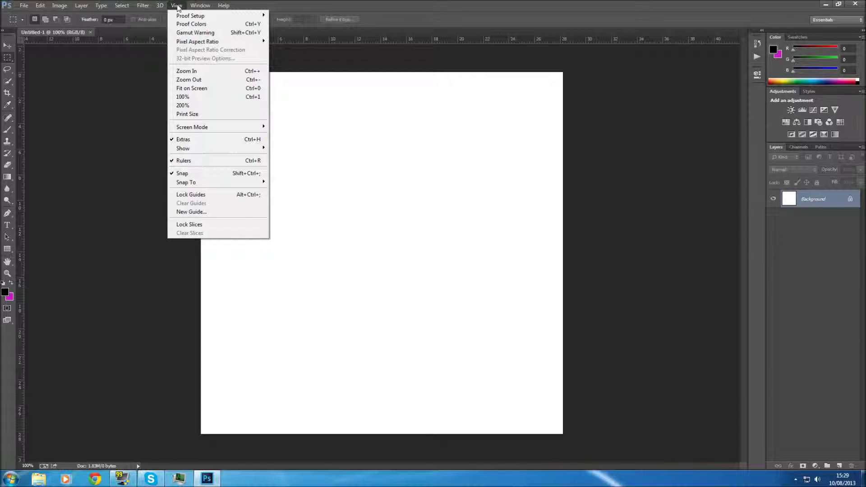
pyautogui.click(191, 211)
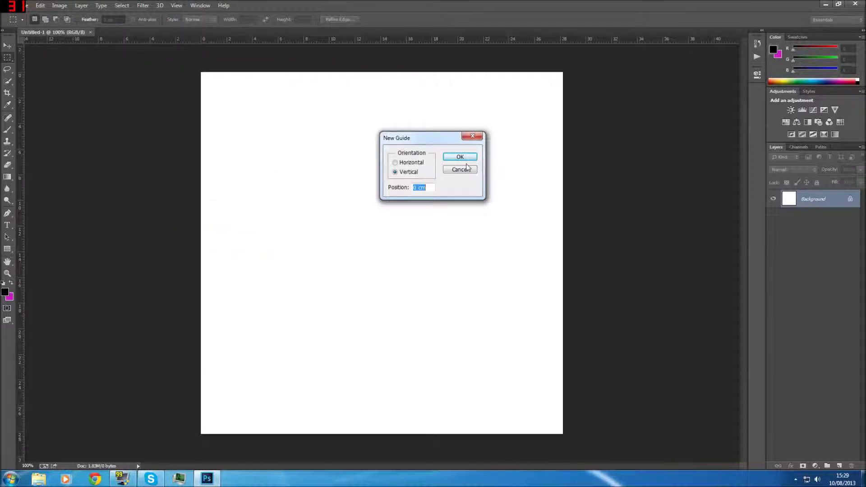
pyautogui.click(424, 184)
pyautogui.write('50')
pyautogui.click(174, 5)
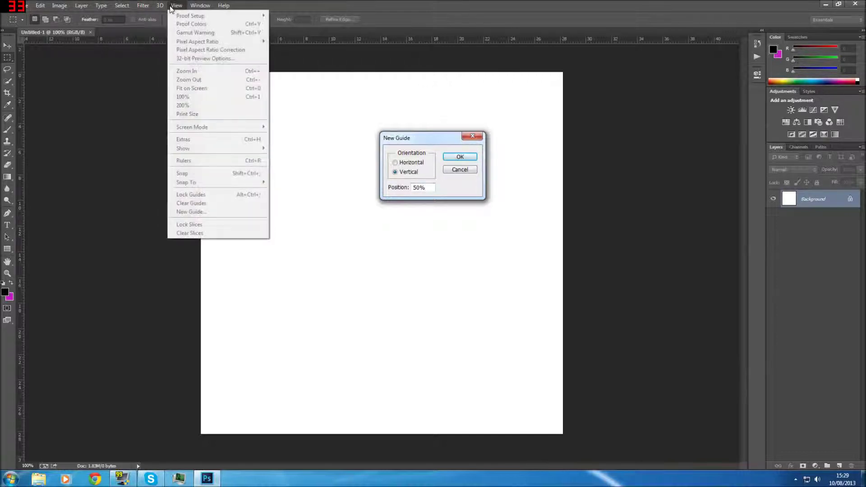
pyautogui.click(451, 171)
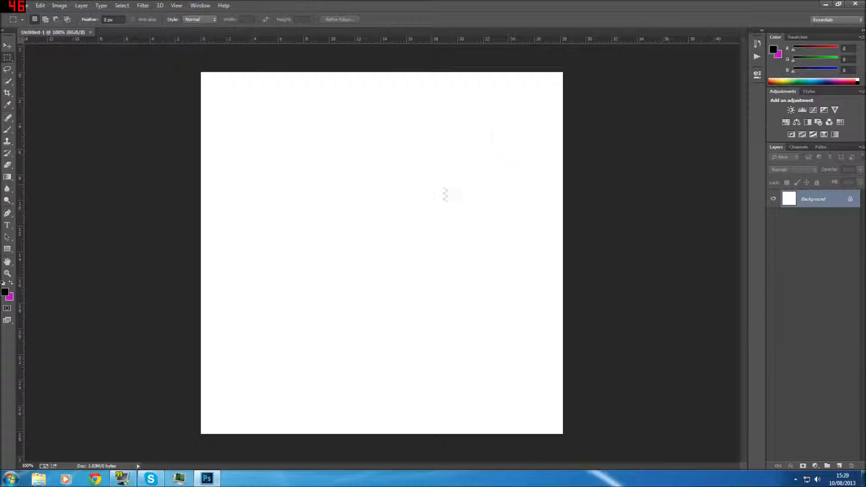
# - Add a vertical guide at 50% of the canvas width
pyautogui.click(183, 6)
pyautogui.click(204, 212)
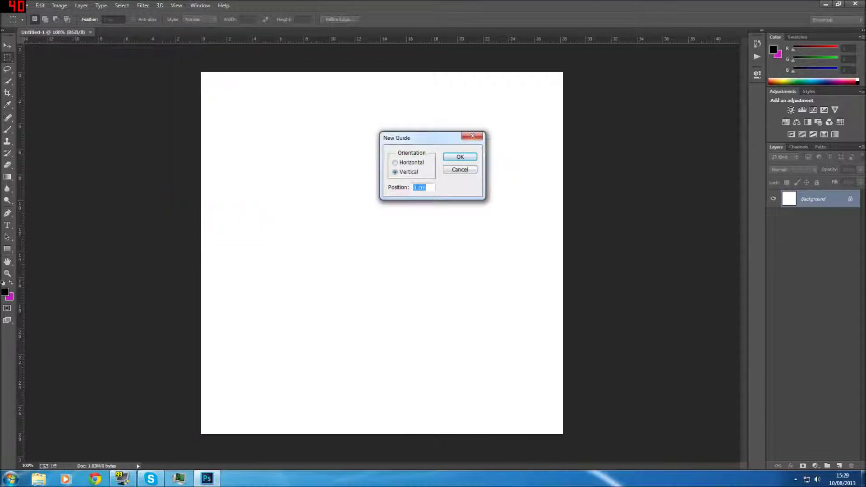
pyautogui.press('BackSpace')
pyautogui.click(460, 157)
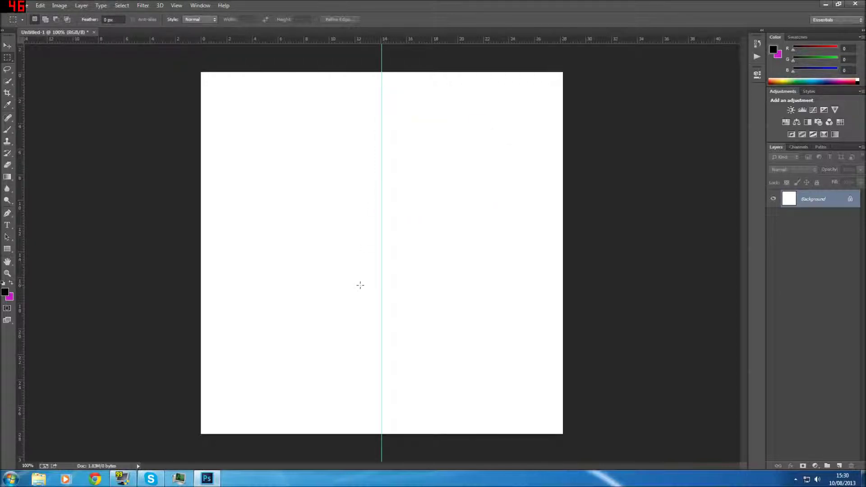
# - Add two new layers and, on Layer 1, marquee-select a wide rectangle about 22 by 6 cm across the centre guide
pyautogui.click(840, 466)
pyautogui.click(840, 466)
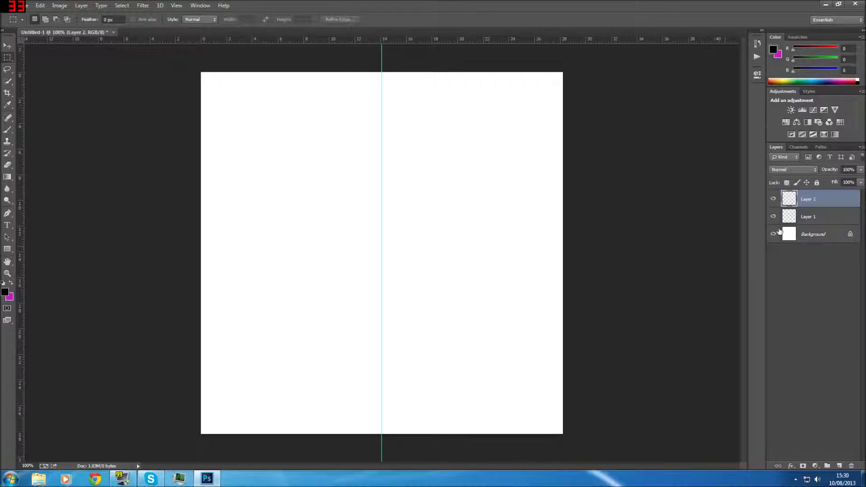
pyautogui.click(805, 223)
pyautogui.moveTo(242, 212); pyautogui.dragTo(249, 213)
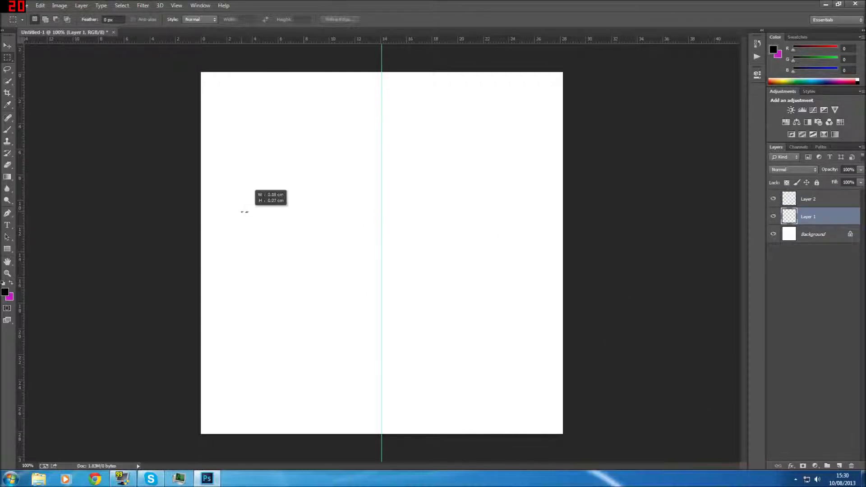
pyautogui.moveTo(452, 245); pyautogui.dragTo(520, 287)
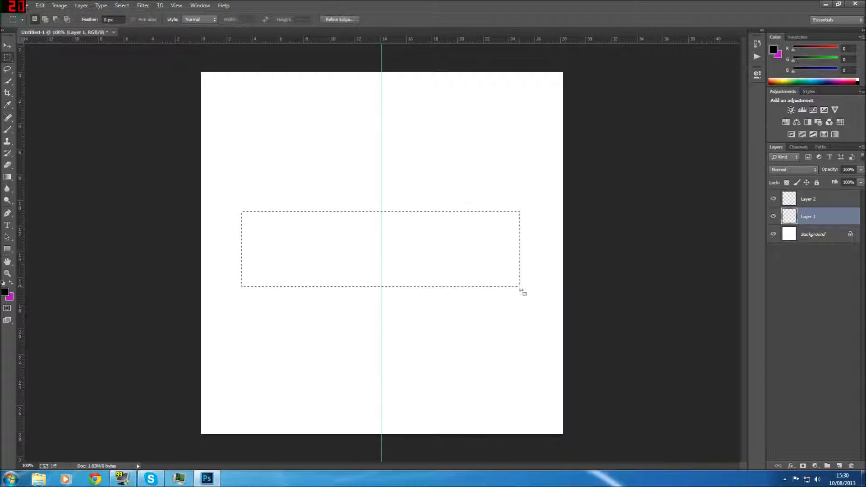
# - Delete the empty Layer 2
pyautogui.rightClick(814, 203)
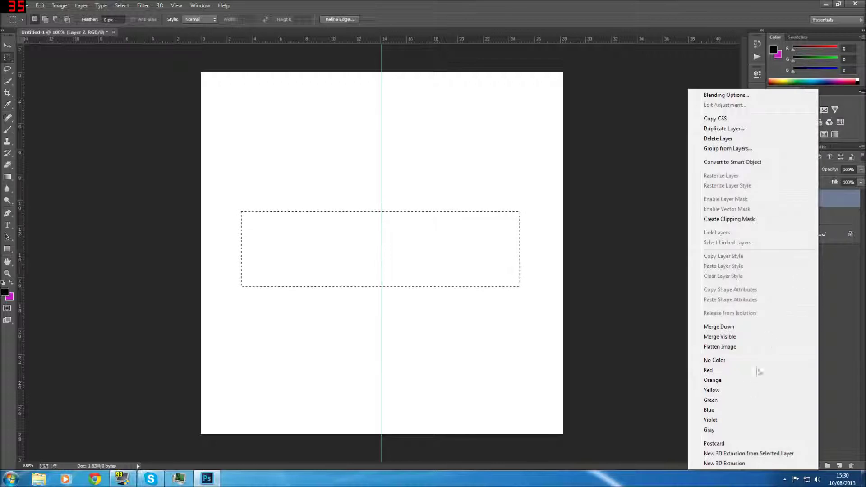
pyautogui.click(718, 139)
pyautogui.click(415, 176)
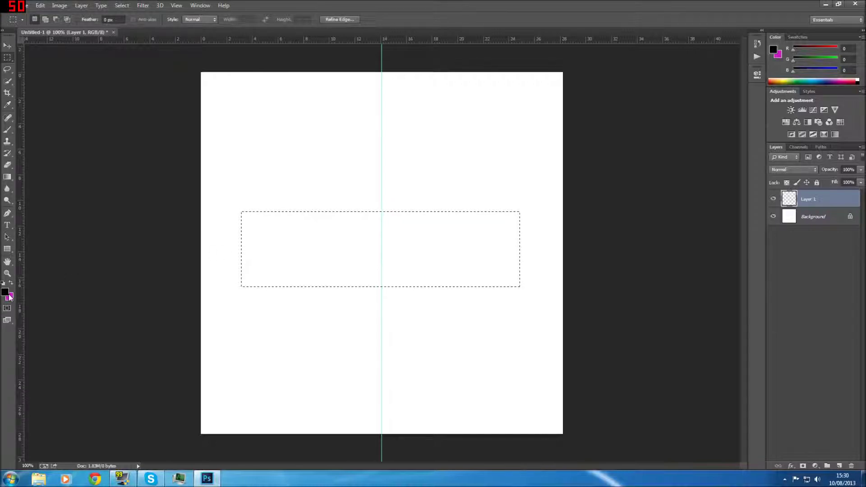
# - Set a magenta background colour, fill the rectangular selection on Layer 1 with it and deselect
pyautogui.click(10, 296)
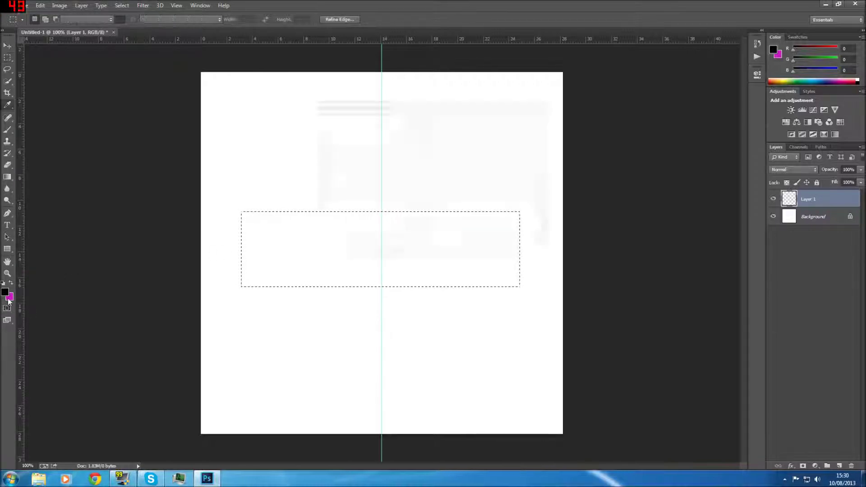
pyautogui.moveTo(421, 153); pyautogui.dragTo(416, 149)
pyautogui.click(511, 122)
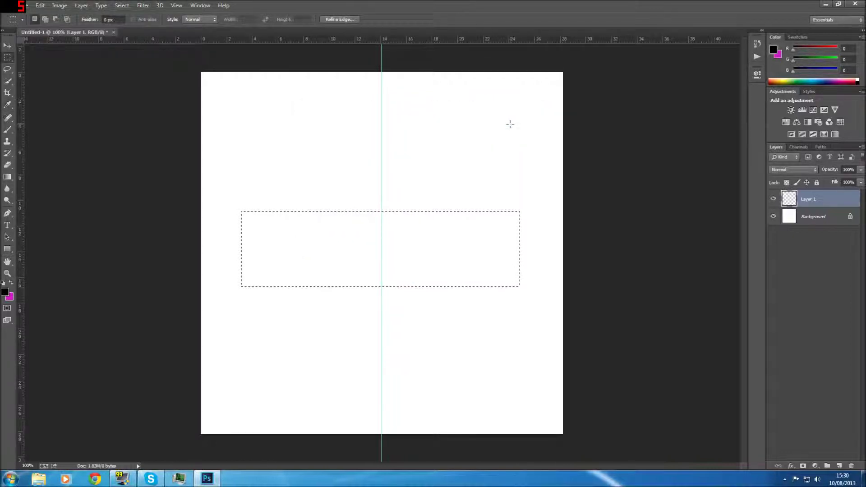
pyautogui.hotkey('ctrl', 'BackSpace')
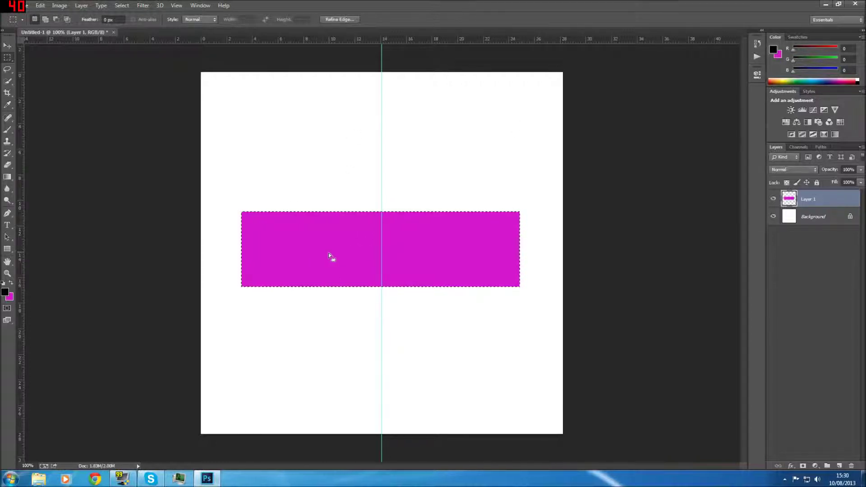
pyautogui.hotkey('ctrl', 'd')
# - Duplicate Layer 1, offset the copied rectangle down and to the left, and place the copy beneath Layer 1 in the stacking order
pyautogui.moveTo(811, 202); pyautogui.dragTo(839, 466)
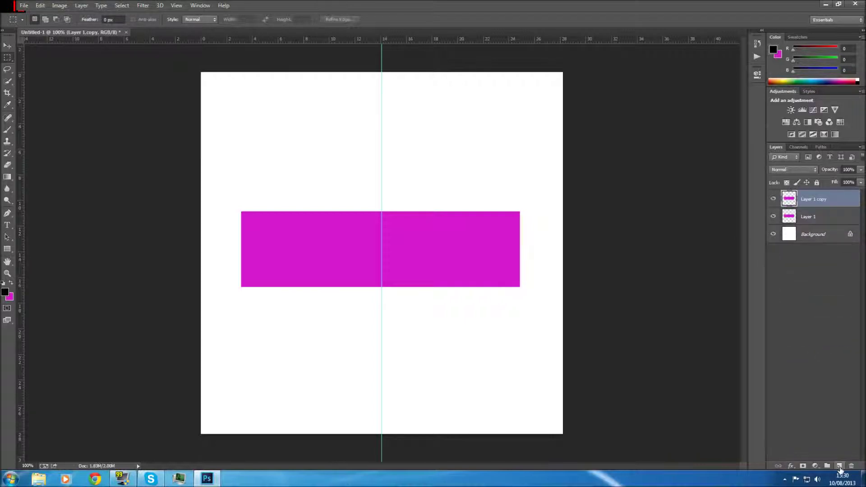
pyautogui.click(7, 45)
pyautogui.moveTo(357, 255); pyautogui.dragTo(321, 277)
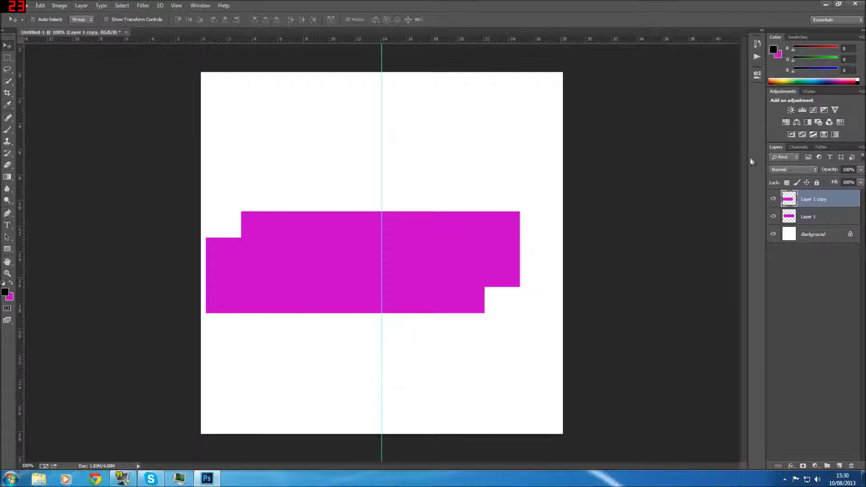
pyautogui.moveTo(816, 201); pyautogui.dragTo(817, 224)
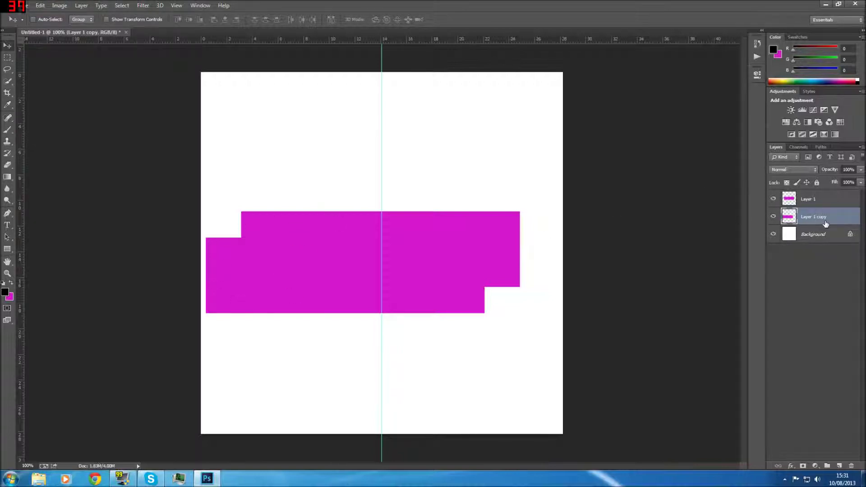
# - Darken the Layer 1 copy with a legacy Brightness/Contrast adjustment of brightness -18 and contrast -60
pyautogui.click(42, 7)
pyautogui.click(41, 6)
pyautogui.click(40, 6)
pyautogui.moveTo(62, 4)
pyautogui.moveTo(70, 29)
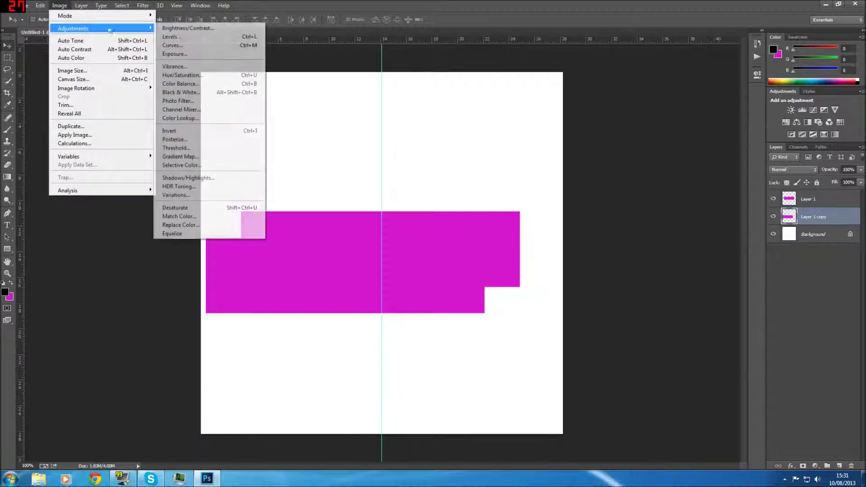
pyautogui.click(180, 27)
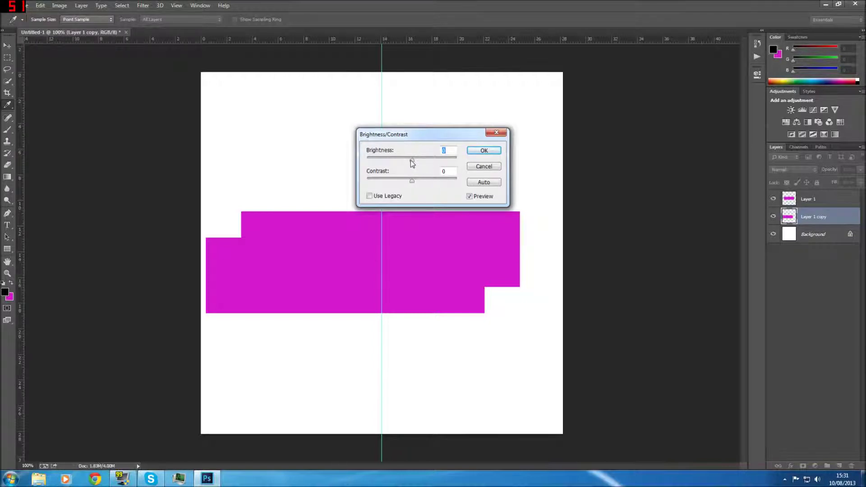
pyautogui.moveTo(413, 162); pyautogui.dragTo(397, 176)
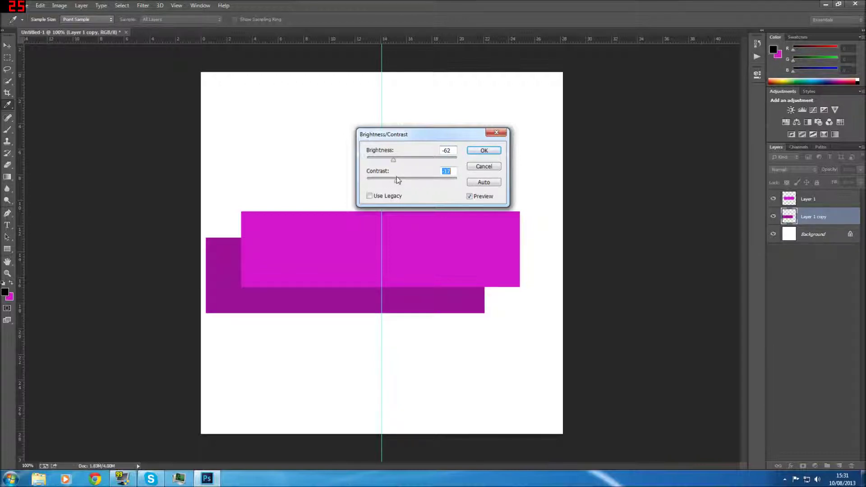
pyautogui.click(369, 197)
pyautogui.moveTo(413, 183); pyautogui.dragTo(405, 161)
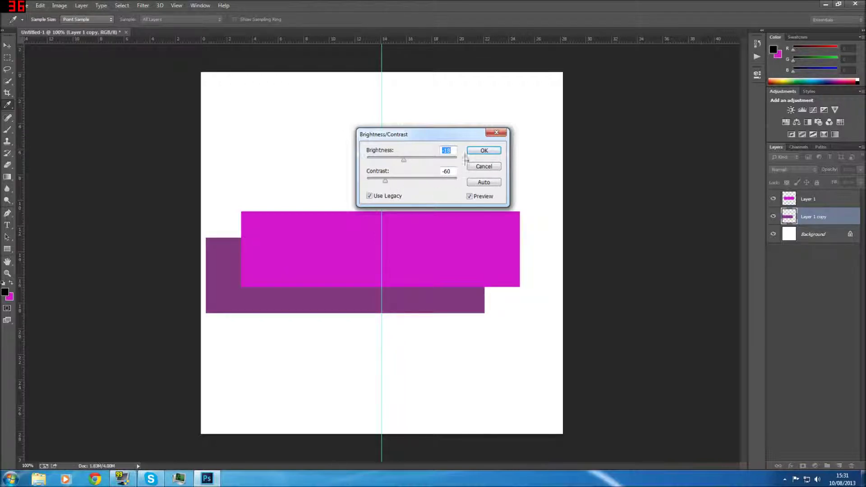
pyautogui.click(484, 150)
pyautogui.press('v')
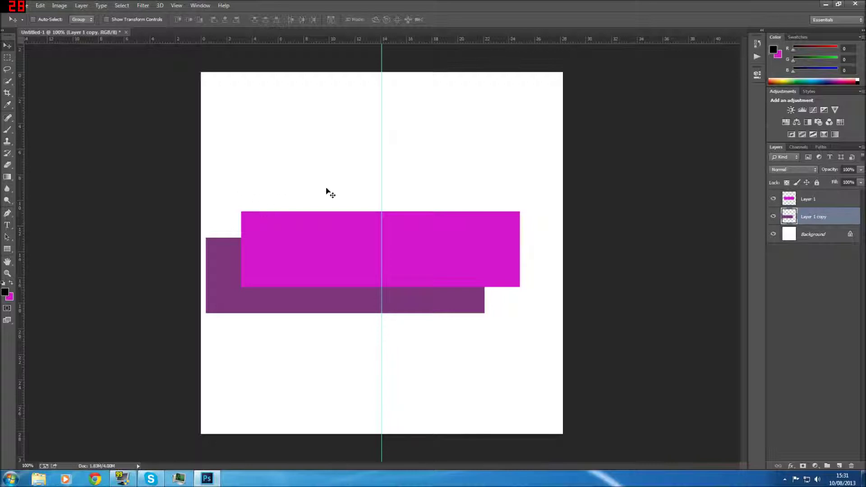
# - Select the area right of the centre guide, erase it from both rectangle layers, and clear the selection
pyautogui.click(8, 57)
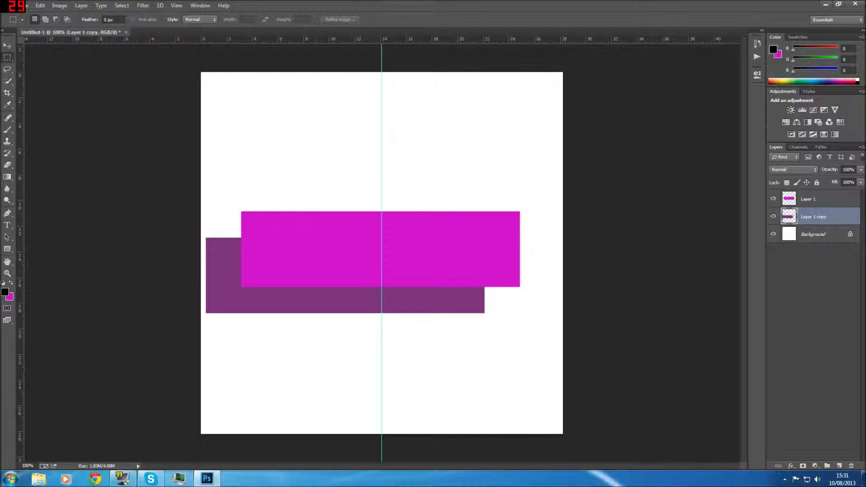
pyautogui.moveTo(592, 166); pyautogui.dragTo(382, 384)
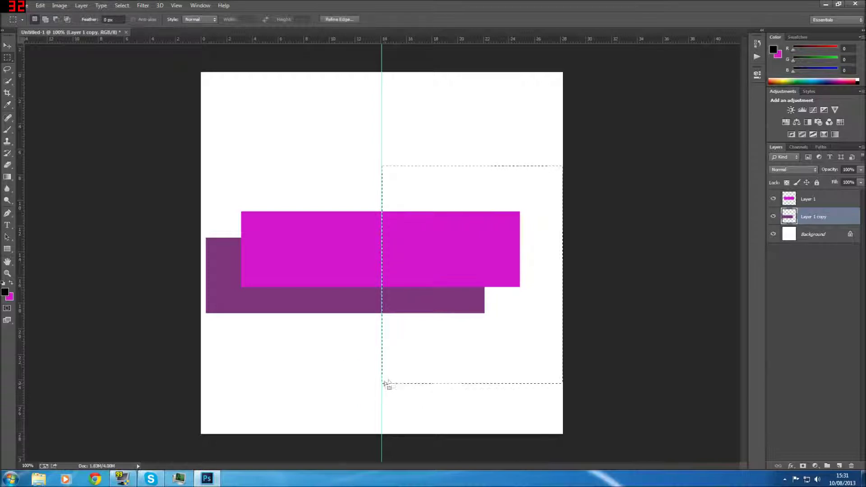
pyautogui.press('Delete')
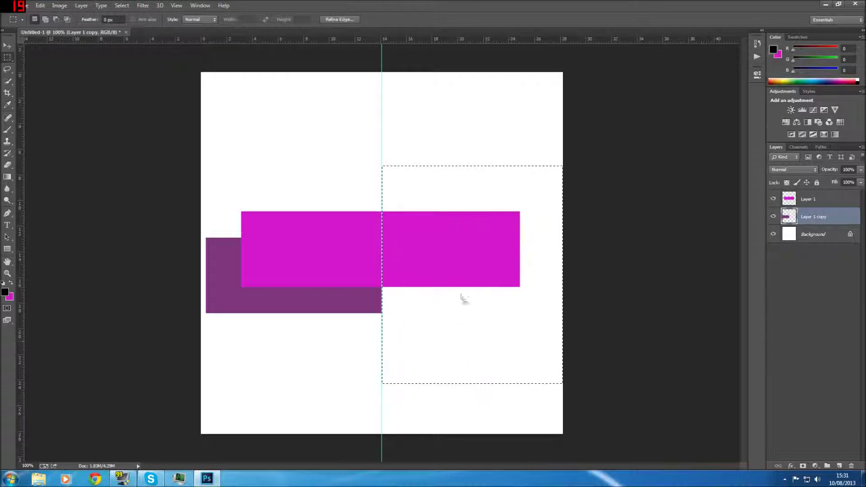
pyautogui.click(842, 197)
pyautogui.press('Delete')
pyautogui.hotkey('ctrl', 'd')
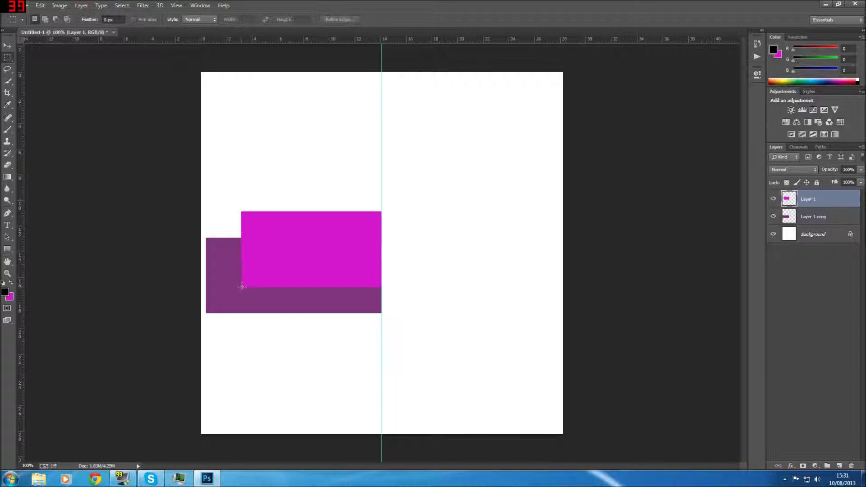
pyautogui.moveTo(240, 287); pyautogui.dragTo(275, 344)
pyautogui.click(126, 269)
# - Choose the Polygonal Lasso and place vertical guides at the magenta rectangle's left edge and at about 8 cm
pyautogui.click(7, 69)
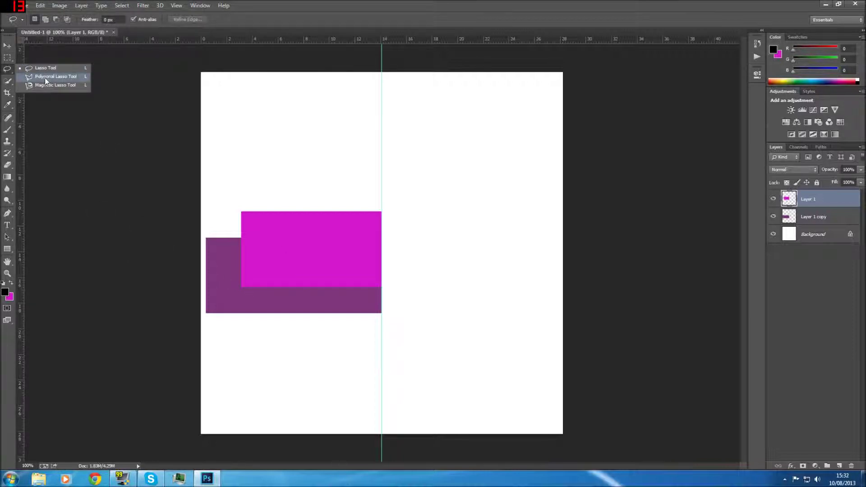
pyautogui.click(60, 78)
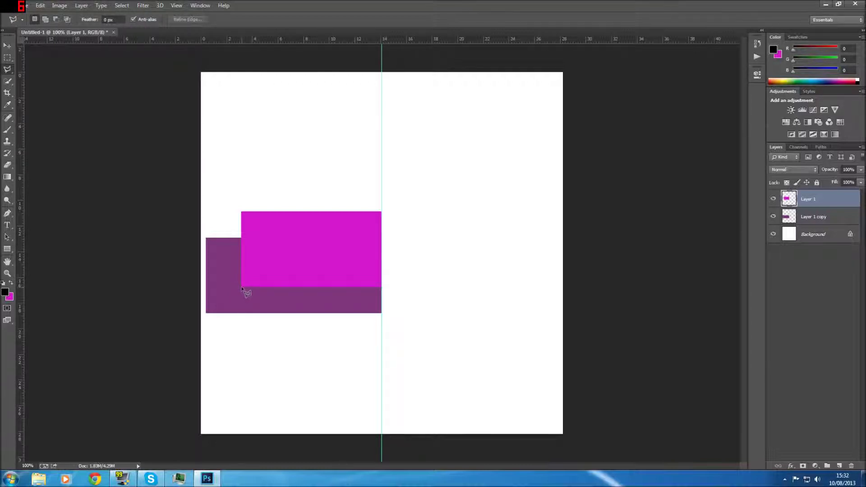
pyautogui.moveTo(19, 226); pyautogui.dragTo(242, 281)
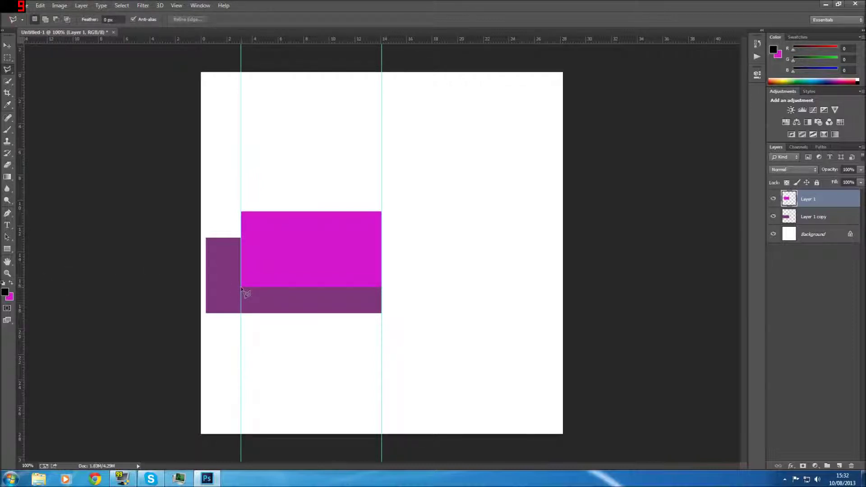
pyautogui.moveTo(20, 101); pyautogui.dragTo(304, 313)
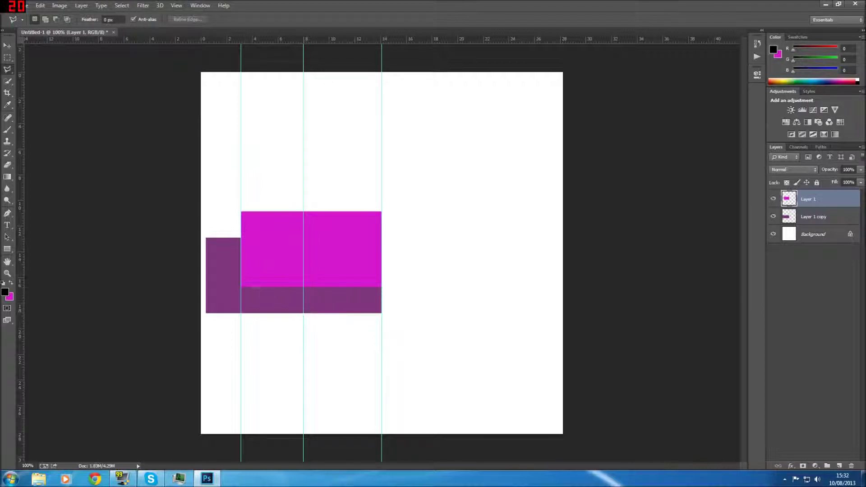
# - Select a triangle from the magenta rectangle's lower-left corner to the dark rectangle's bottom edge and up along the 8 cm guide
pyautogui.click(242, 288)
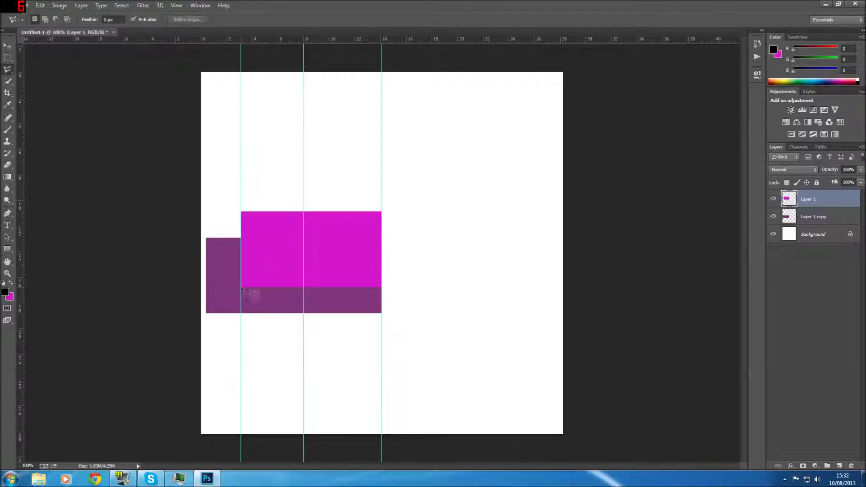
pyautogui.click(303, 313)
pyautogui.click(304, 259)
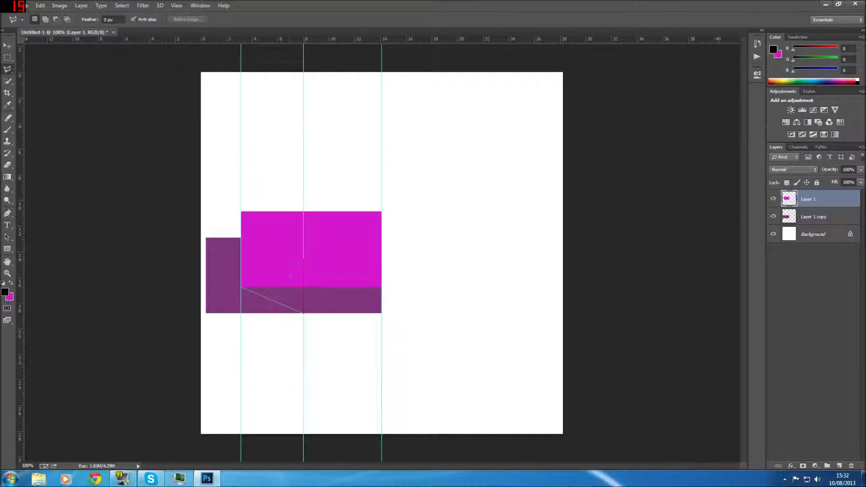
pyautogui.click(243, 287)
# - Set the background colour to a medium purple, a92ea4, between the magenta and the dark rectangle's colour
pyautogui.click(10, 297)
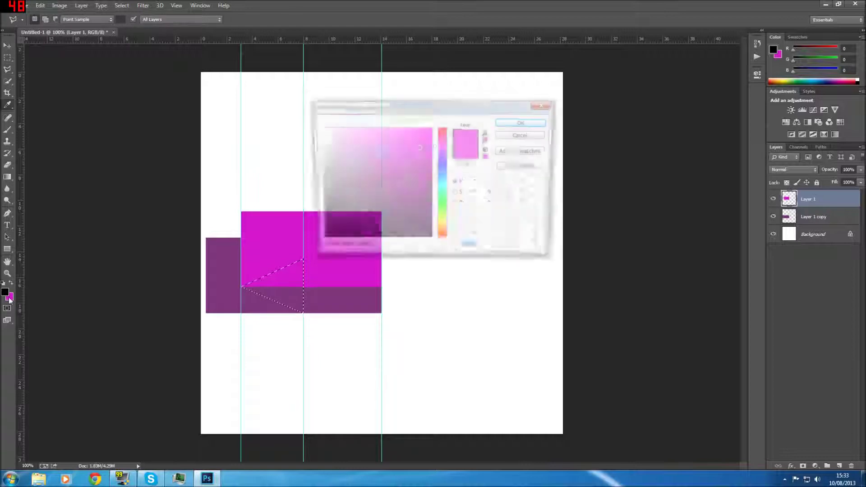
pyautogui.moveTo(419, 148); pyautogui.dragTo(414, 161)
pyautogui.click(264, 300)
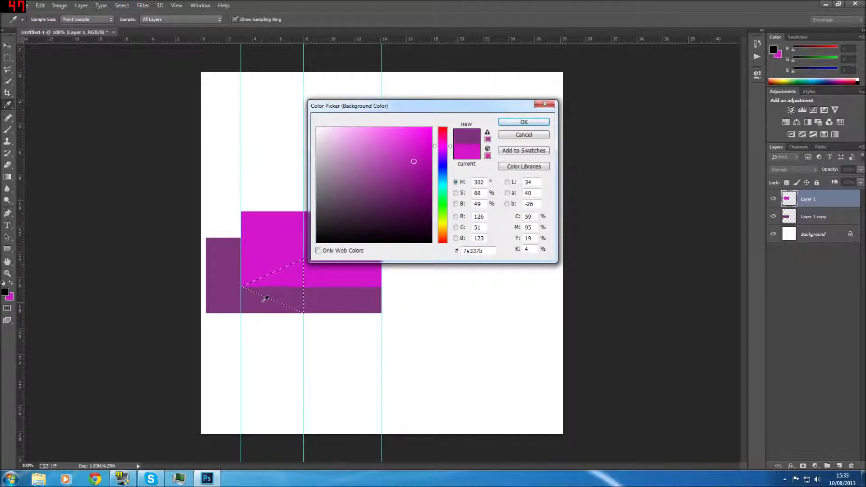
pyautogui.click(401, 166)
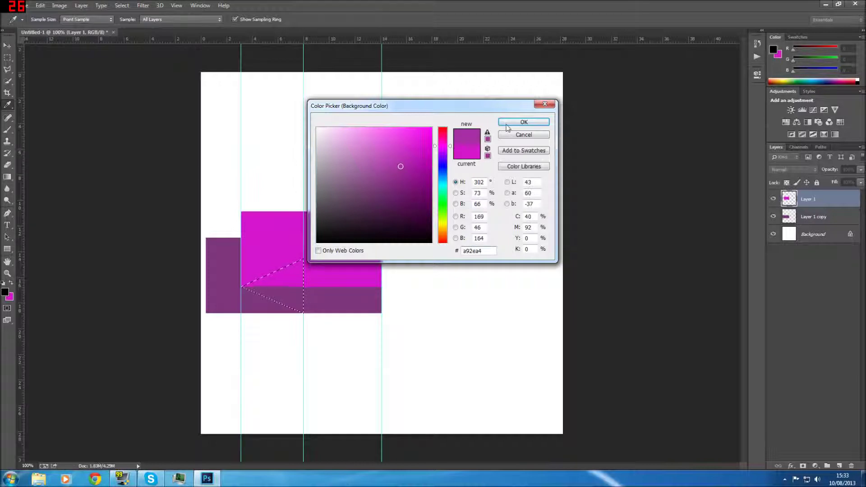
pyautogui.click(506, 124)
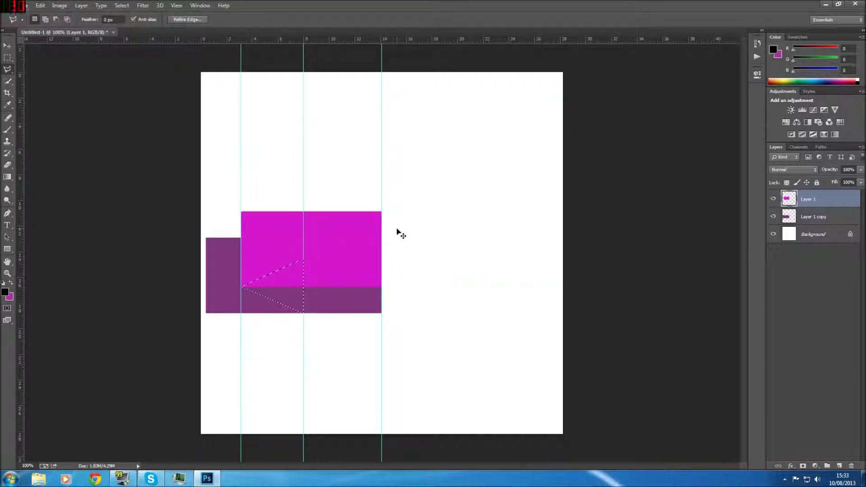
# - Fill the triangular selection with the background colour on a new layer placed beneath Layer 1, and clear the selection
pyautogui.hotkey('ctrl', 'BackSpace')
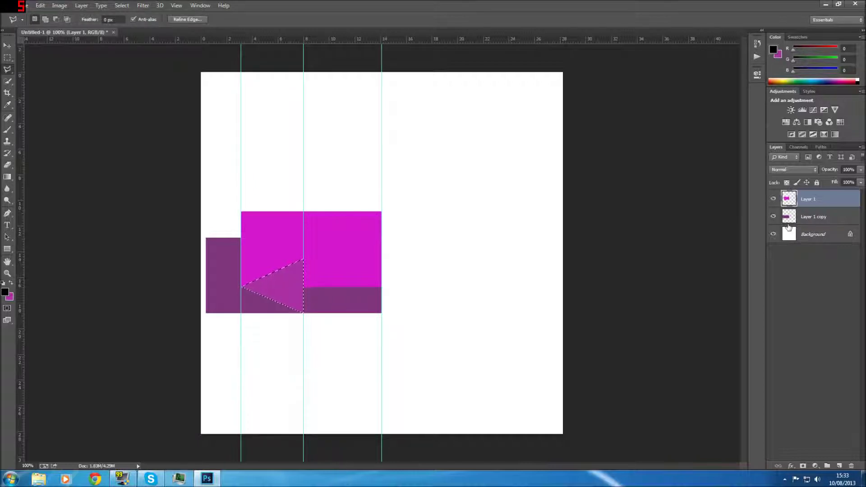
pyautogui.hotkey('ctrl', 'z')
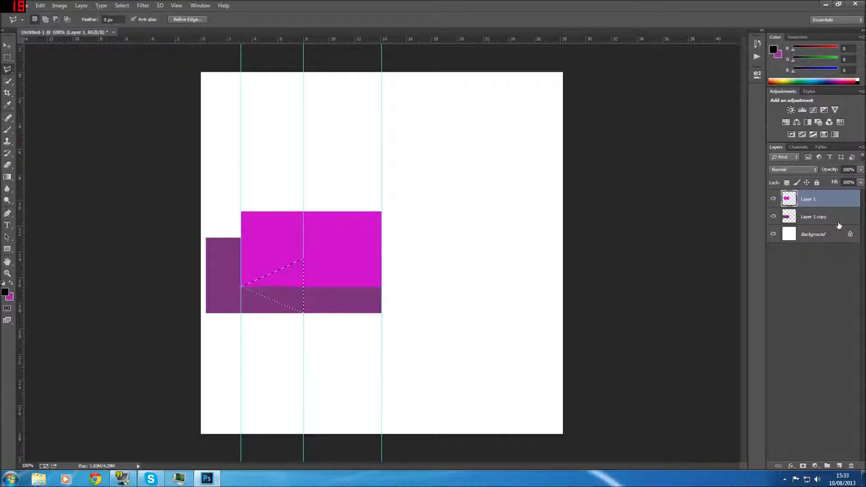
pyautogui.click(839, 465)
pyautogui.moveTo(829, 200); pyautogui.dragTo(832, 221)
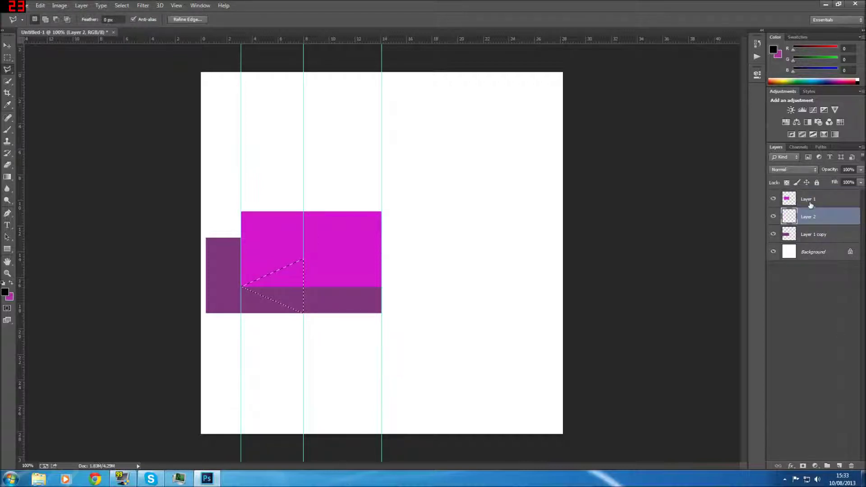
pyautogui.hotkey('ctrl', 'BackSpace')
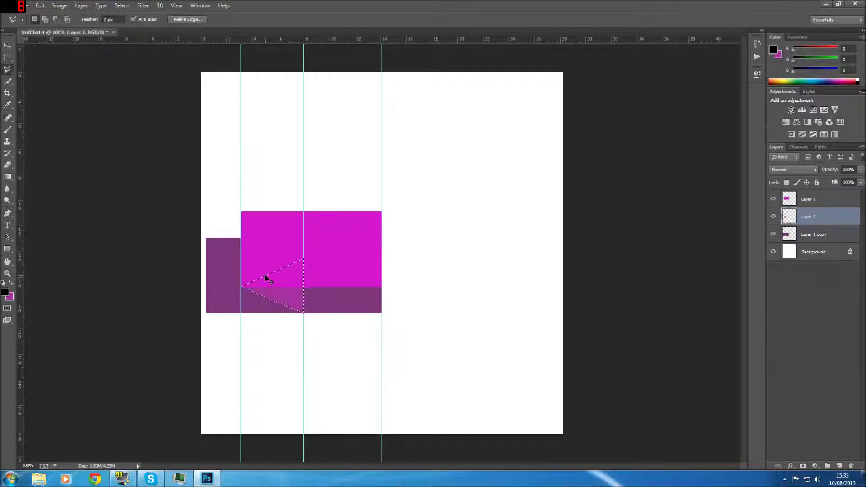
pyautogui.hotkey('ctrl', 'd')
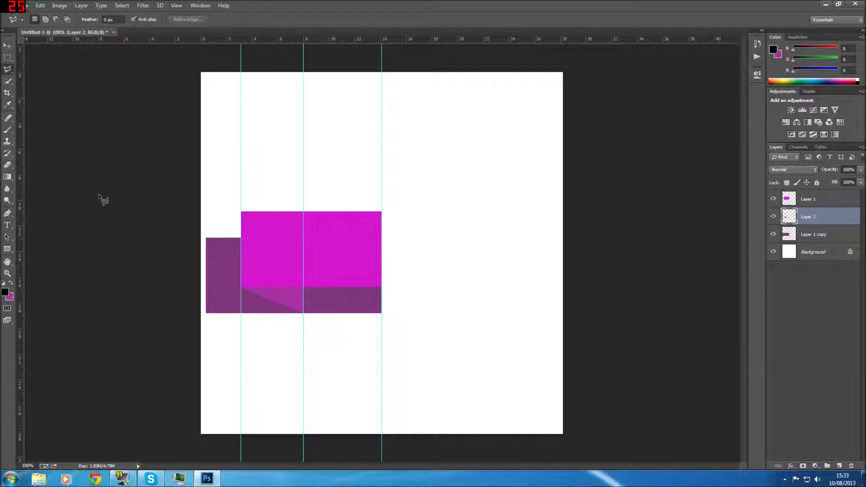
# - Erase the part of Layer 1 copy to the right of the 8 cm guide using a rectangular selection, then deselect
pyautogui.click(7, 57)
pyautogui.moveTo(431, 358); pyautogui.dragTo(304, 197)
pyautogui.click(813, 235)
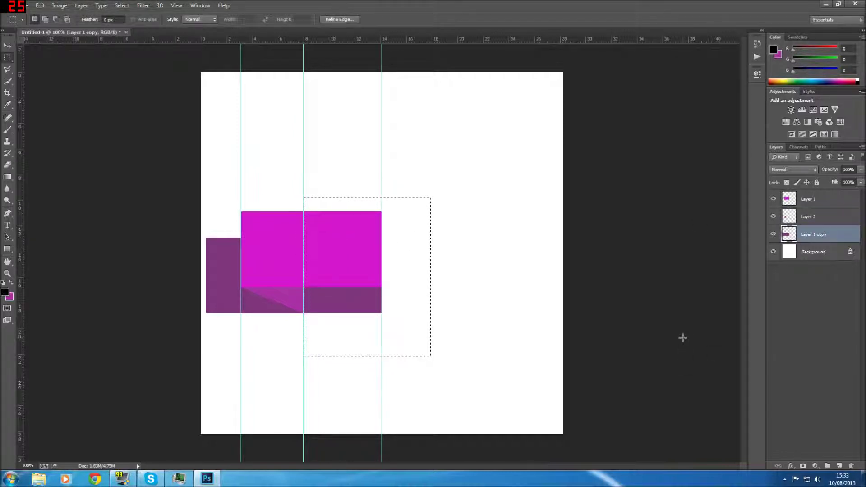
pyautogui.press('Delete')
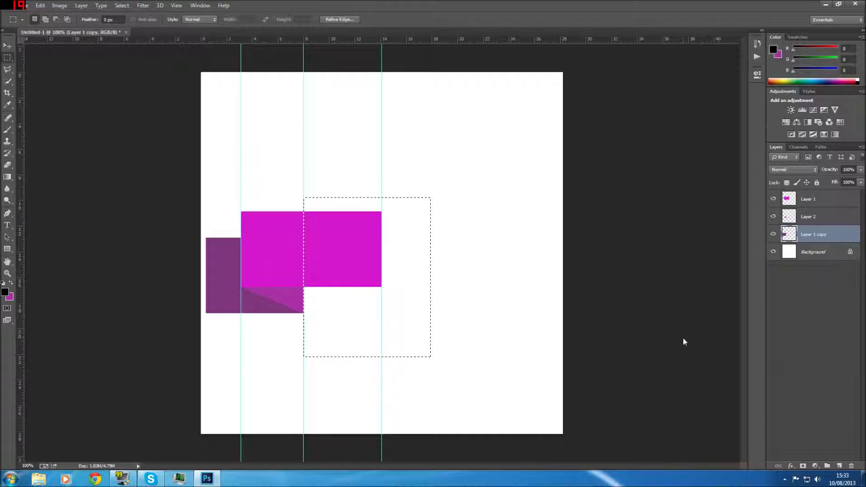
pyautogui.click(844, 217)
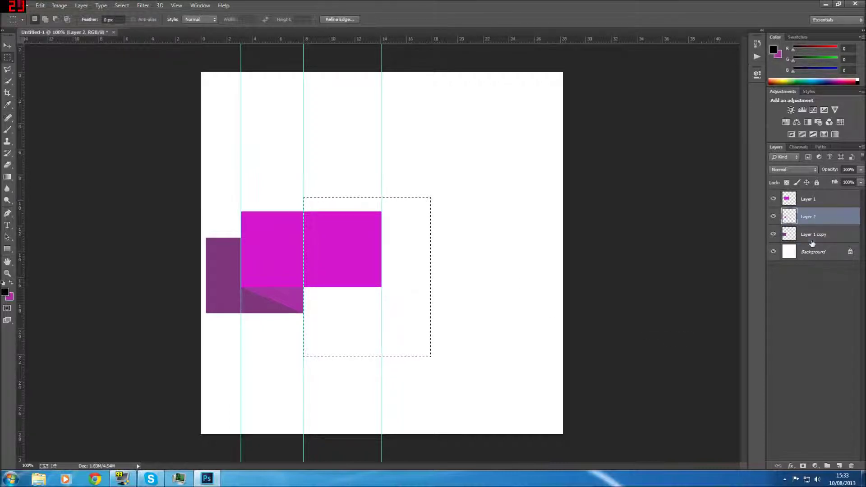
pyautogui.click(826, 234)
pyautogui.hotkey('ctrl', 'd')
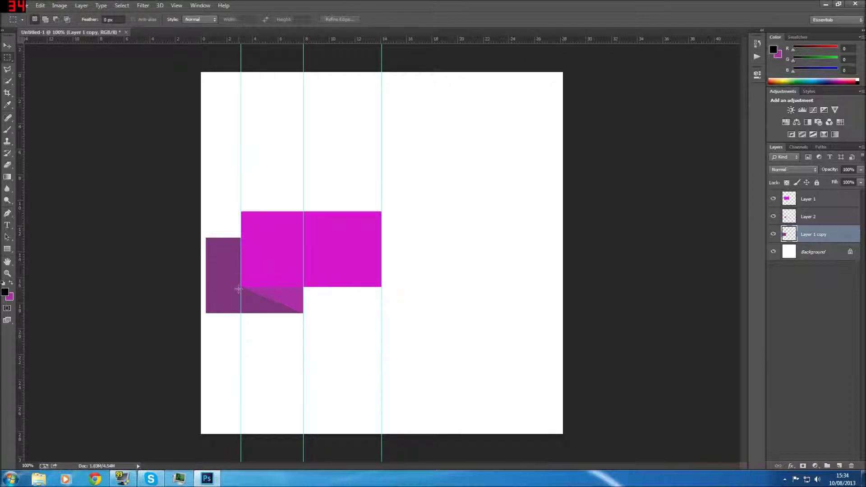
# - Cut a slanted left end on the Layer 1 rectangle by erasing a polygonal selection that starts at its lower-left corner
pyautogui.click(7, 69)
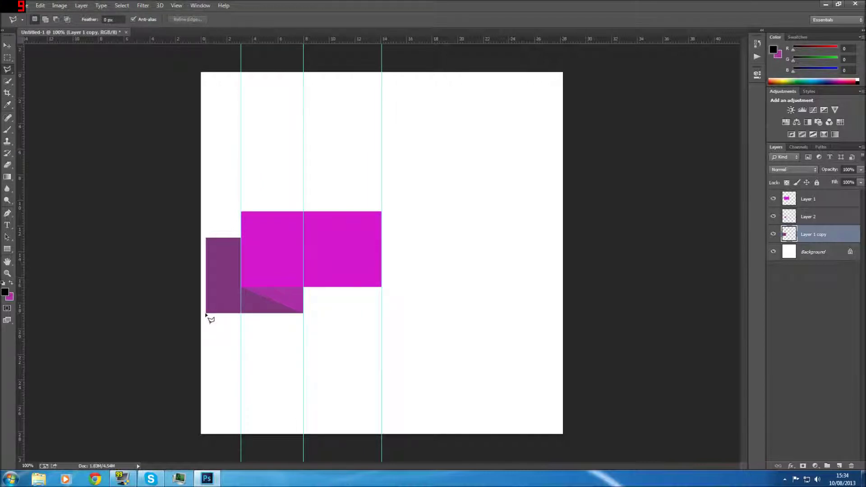
pyautogui.click(242, 287)
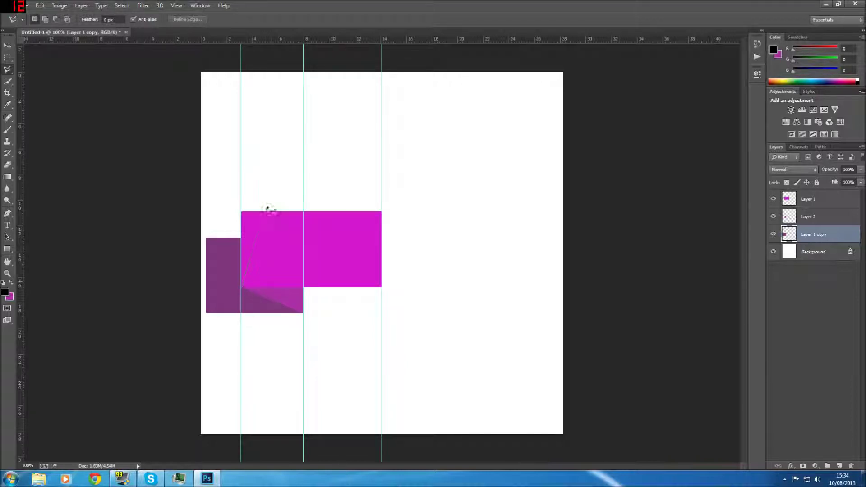
pyautogui.click(271, 160)
pyautogui.click(197, 161)
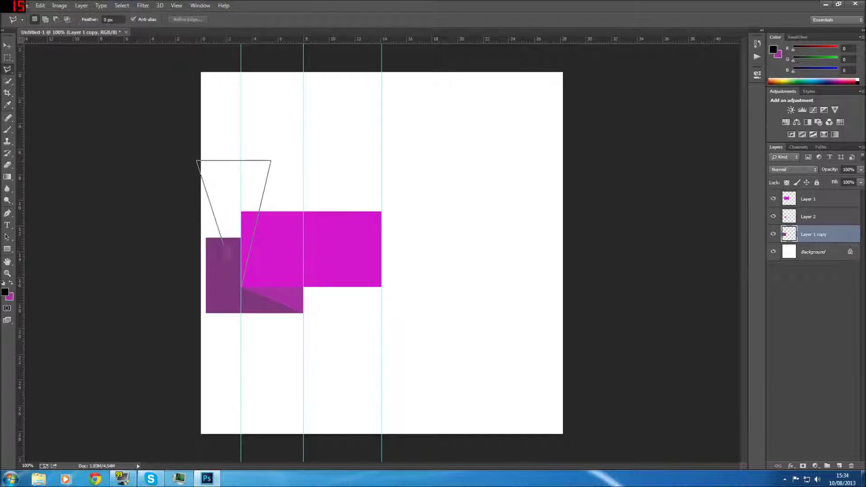
pyautogui.click(241, 289)
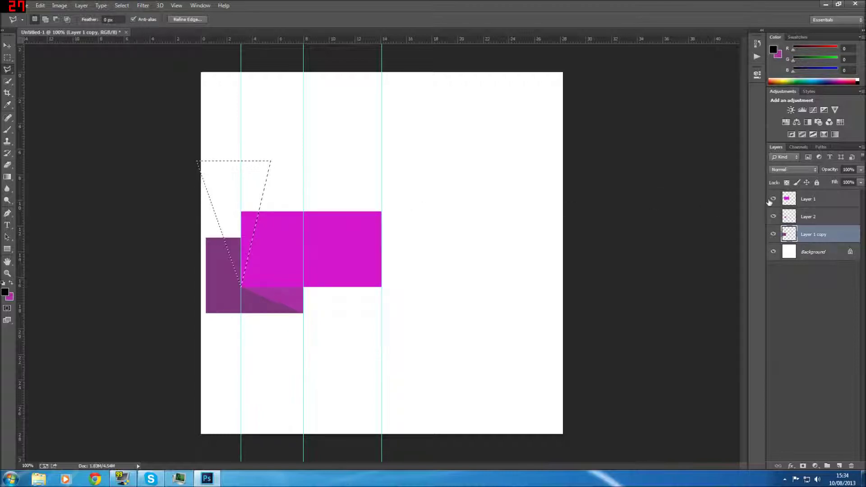
pyautogui.click(815, 199)
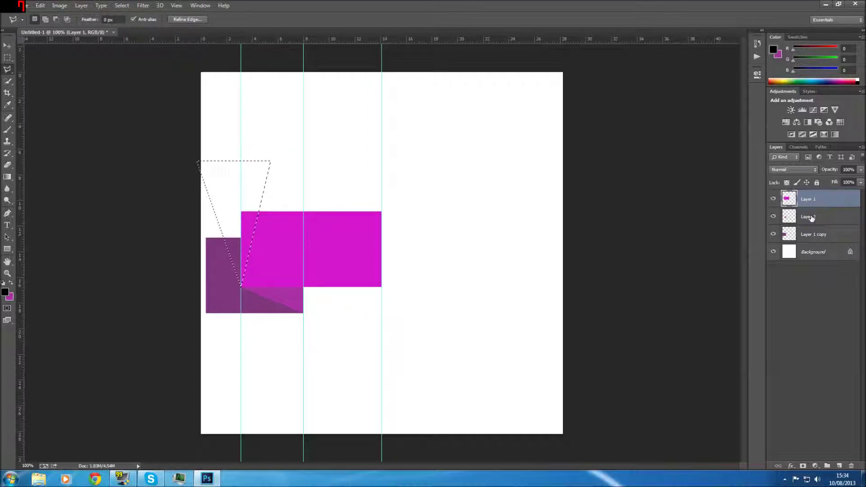
pyautogui.click(808, 221)
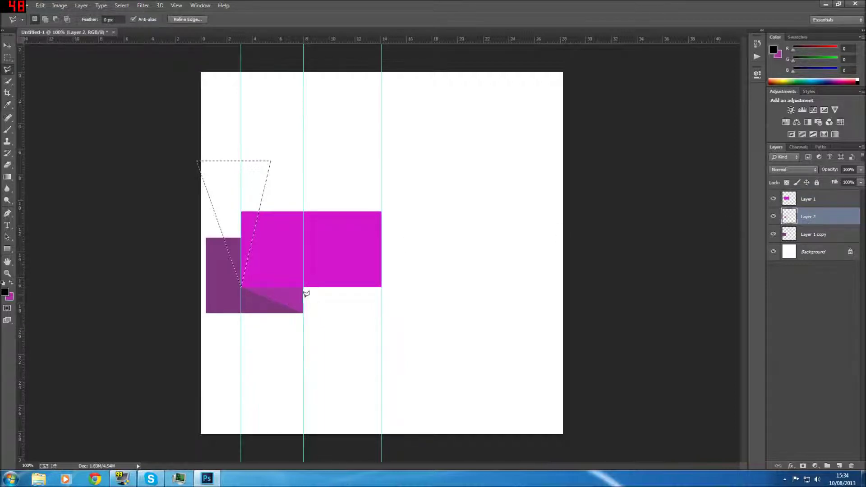
pyautogui.click(818, 203)
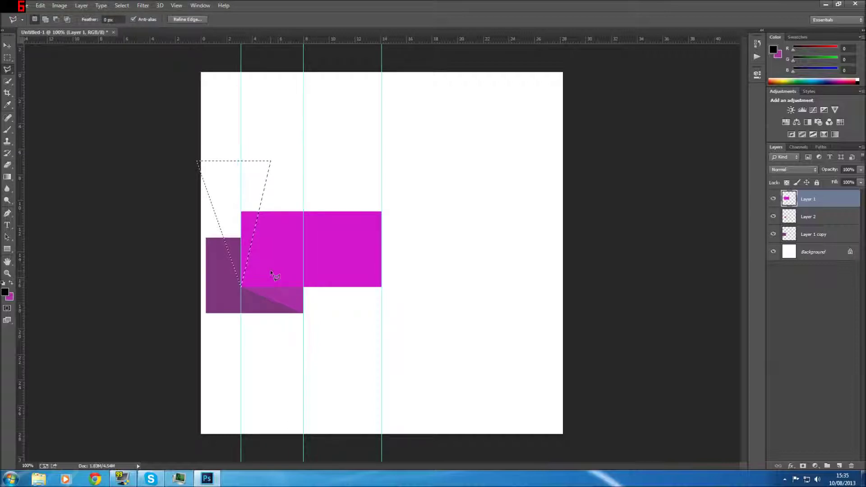
pyautogui.press('Delete')
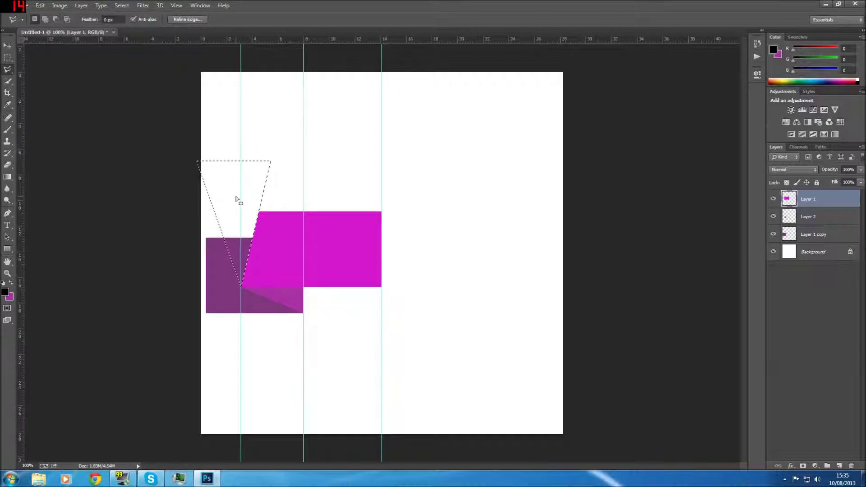
# - Turn off snapping and move the slanted selection outline onto the dark rectangle's lower-left corner
pyautogui.moveTo(238, 218); pyautogui.dragTo(203, 239)
pyautogui.click(176, 6)
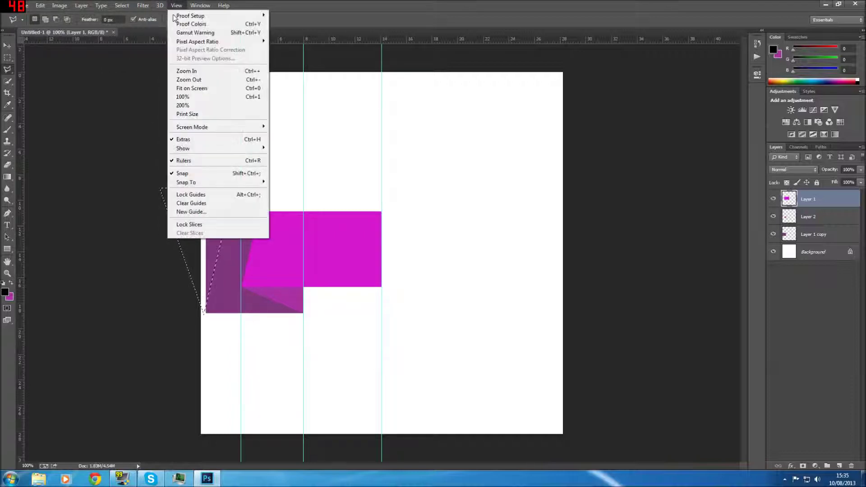
pyautogui.click(209, 175)
pyautogui.hotkey('ctrl', 'd')
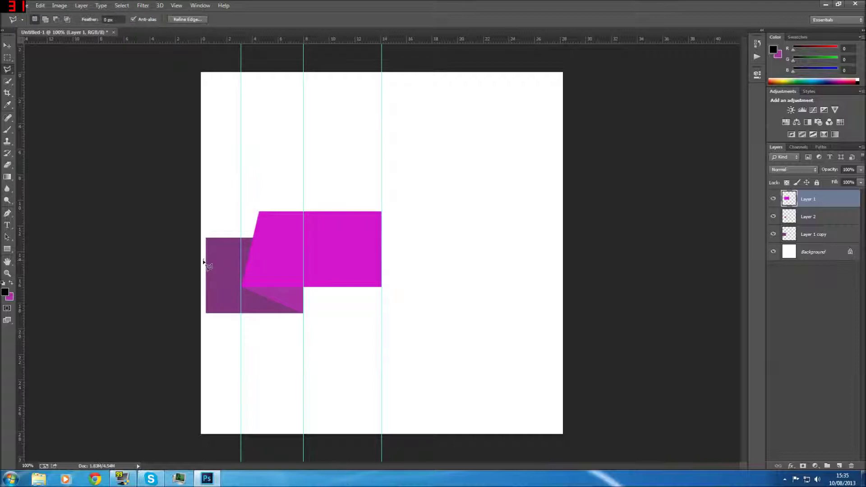
pyautogui.doubleClick(204, 260)
pyautogui.click(433, 175)
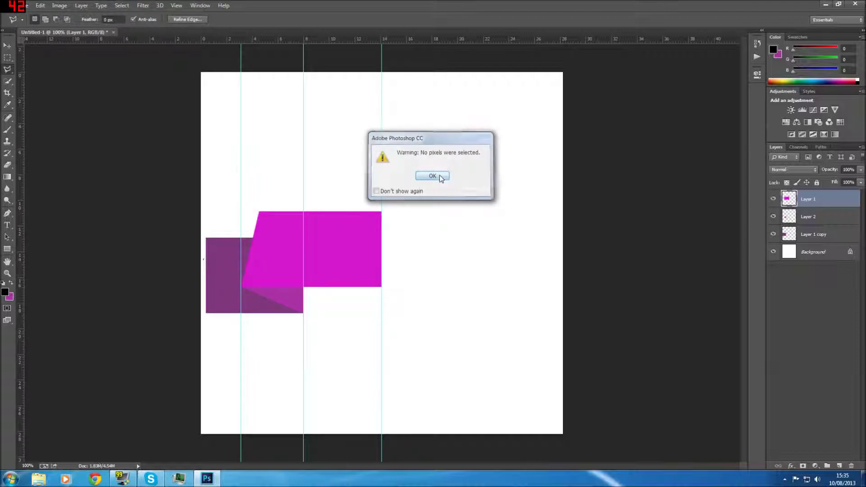
pyautogui.hotkey('ctrl', 'z')
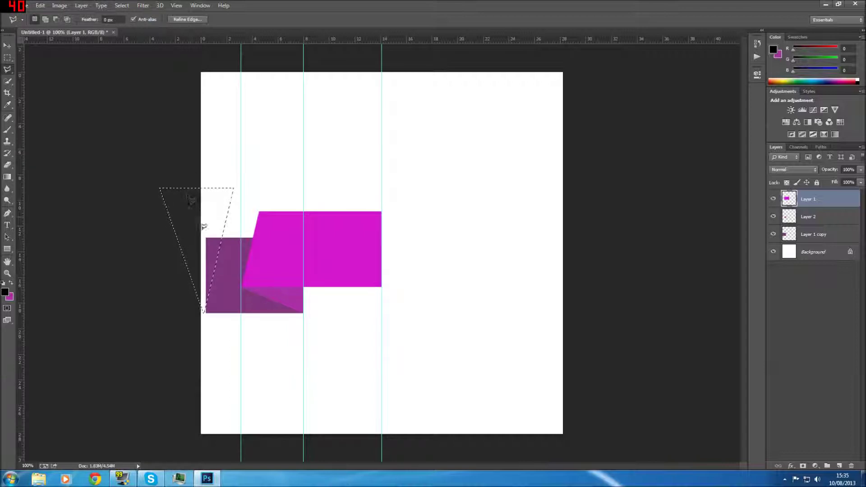
pyautogui.click(175, 5)
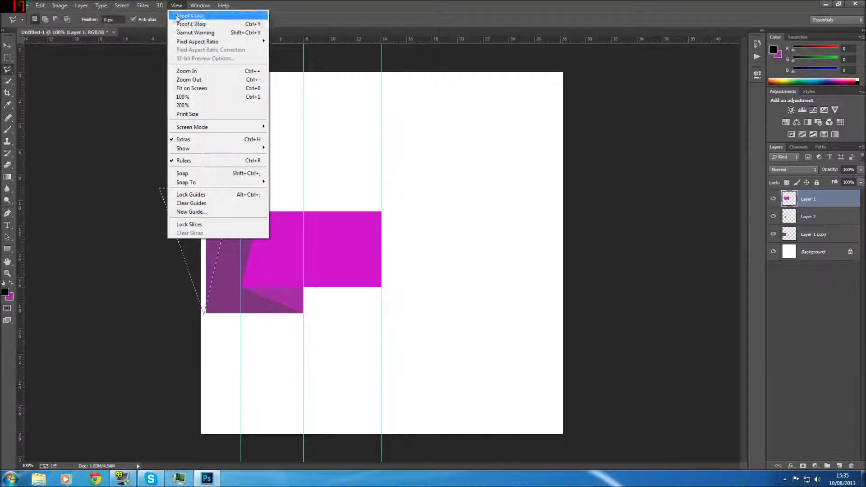
pyautogui.press('Escape')
pyautogui.moveTo(208, 251); pyautogui.dragTo(211, 249)
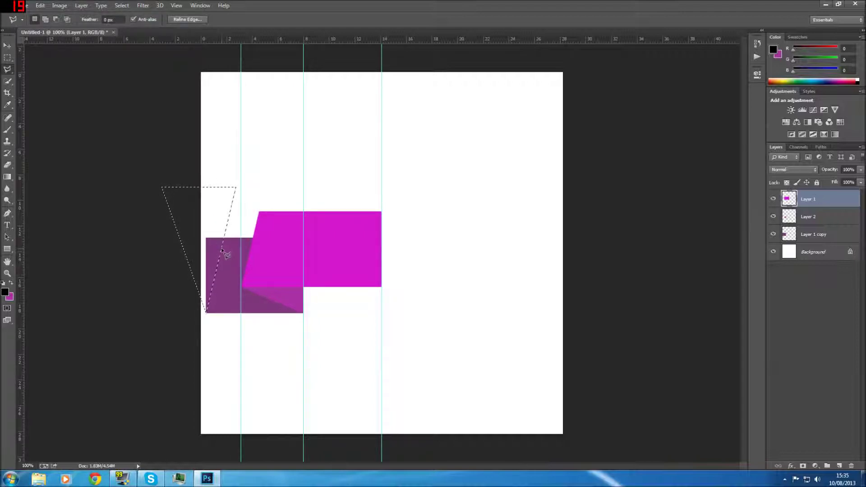
# - Erase the selected area from Layer 1 copy to slant its left end, and clear the selection
pyautogui.click(812, 234)
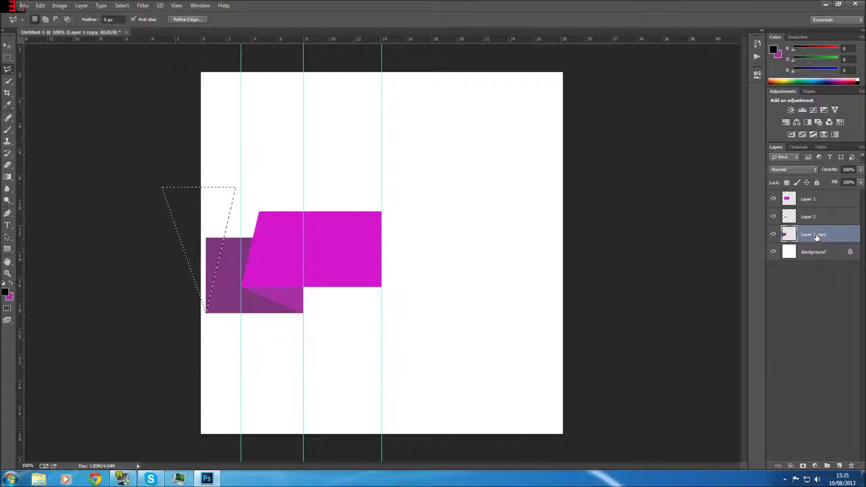
pyautogui.press('Delete')
pyautogui.moveTo(229, 232)
pyautogui.mouseDown()
pyautogui.moveTo(333, 255)
pyautogui.moveTo(292, 227)
pyautogui.moveTo(302, 223)
pyautogui.mouseUp()
pyautogui.hotkey('ctrl', 'd')
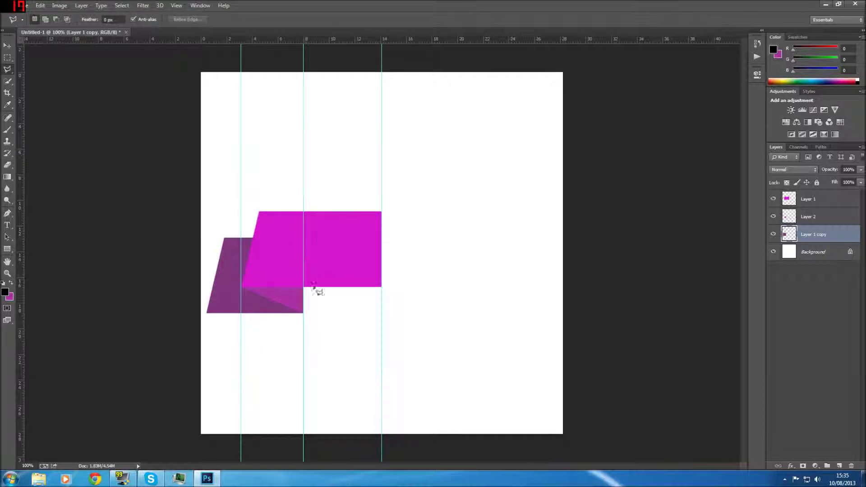
# - Slant the fold's right edge by erasing a triangular selection from its lower-right corner on Layer 1 copy and Layer 2, then deselect
pyautogui.click(303, 313)
pyautogui.click(287, 215)
pyautogui.click(340, 215)
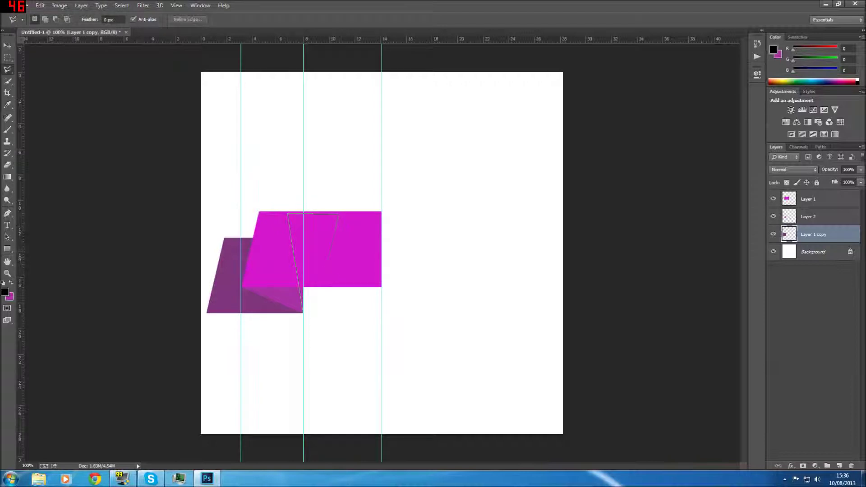
pyautogui.click(303, 313)
pyautogui.click(809, 218)
pyautogui.moveTo(304, 251)
pyautogui.mouseDown()
pyautogui.moveTo(349, 266)
pyautogui.moveTo(303, 301)
pyautogui.moveTo(293, 289)
pyautogui.mouseUp()
pyautogui.hotkey('ctrl', 'd')
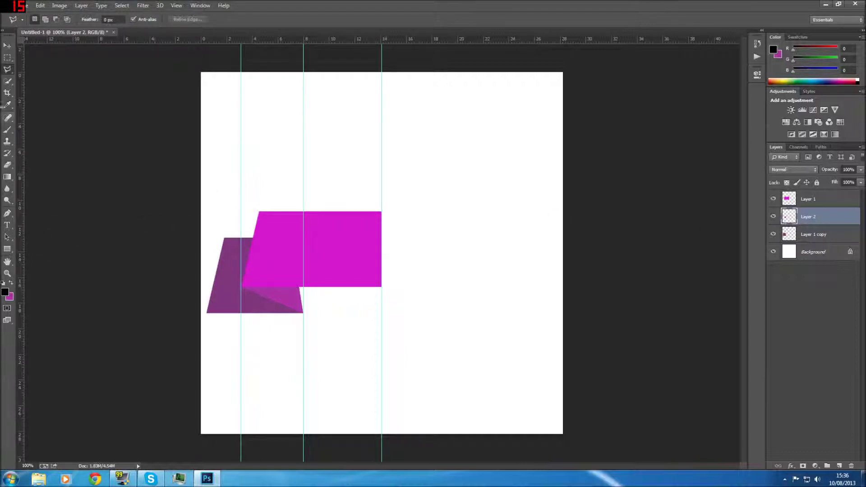
# - Choose the Burn tool and darken the Layer 2 fold just beneath the magenta rectangle's lower edge
pyautogui.click(7, 201)
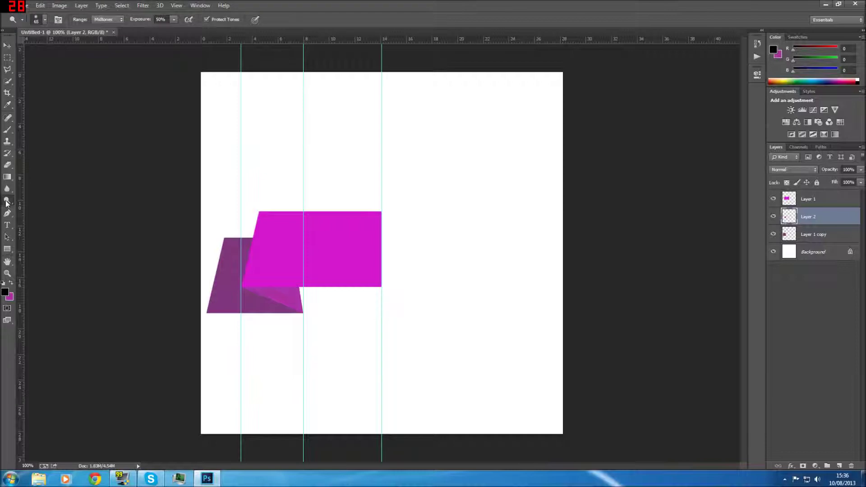
pyautogui.rightClick(7, 200)
pyautogui.click(36, 207)
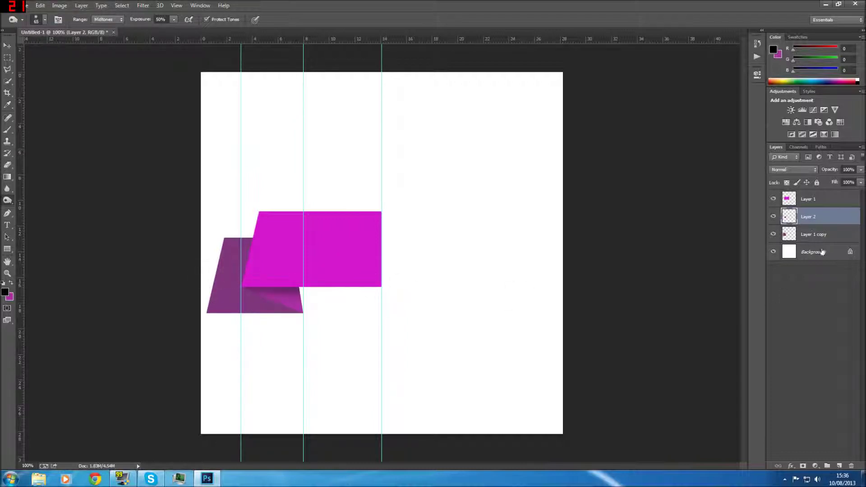
# - Burn shadows into the Layer 1 copy tail beside the magenta rectangle's slanted end and along the fold's lower edge
pyautogui.click(813, 235)
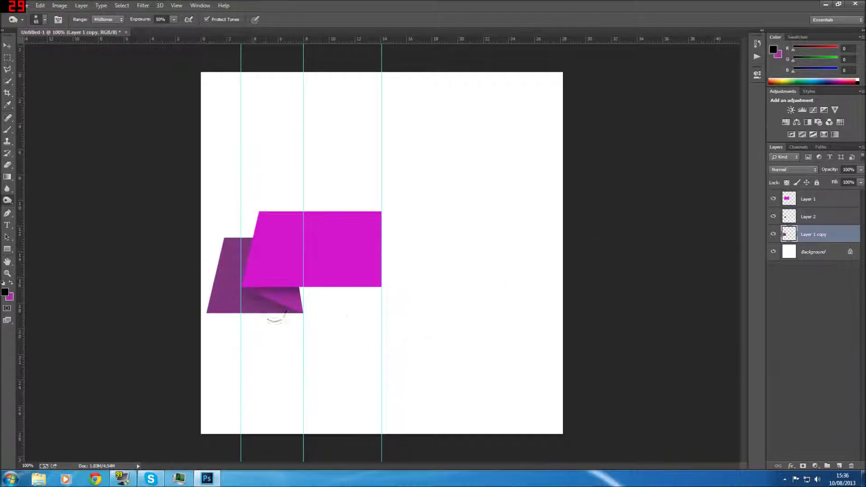
pyautogui.moveTo(241, 241)
pyautogui.mouseDown()
pyautogui.moveTo(224, 298)
pyautogui.moveTo(280, 300)
pyautogui.mouseUp()
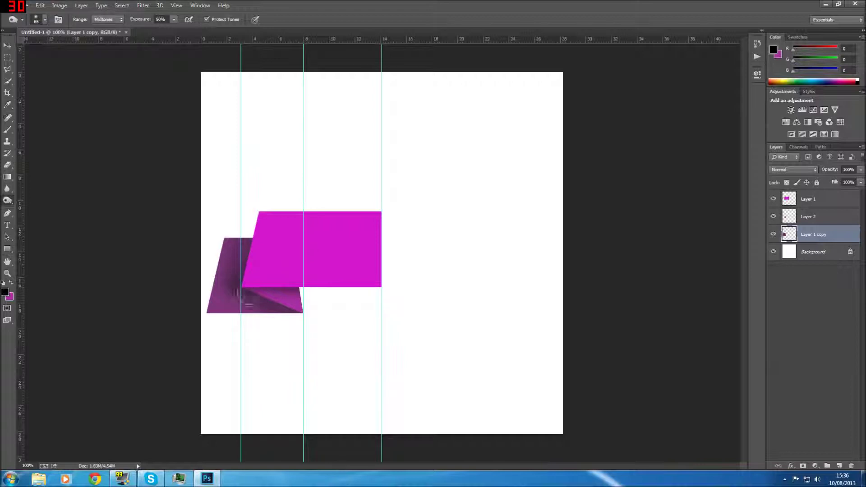
pyautogui.moveTo(229, 294); pyautogui.dragTo(235, 271)
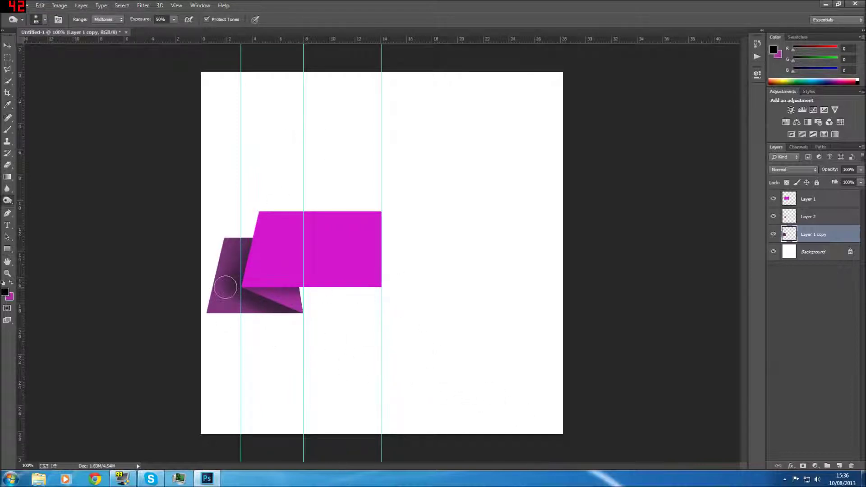
pyautogui.click(830, 219)
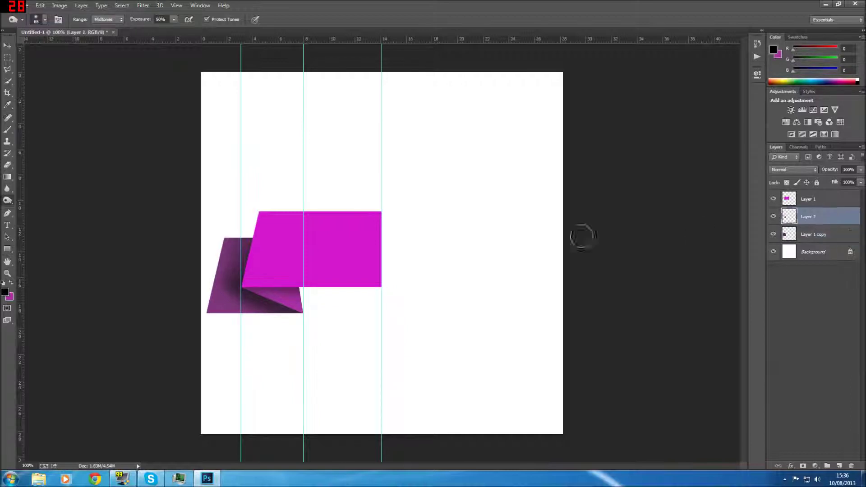
pyautogui.click(825, 242)
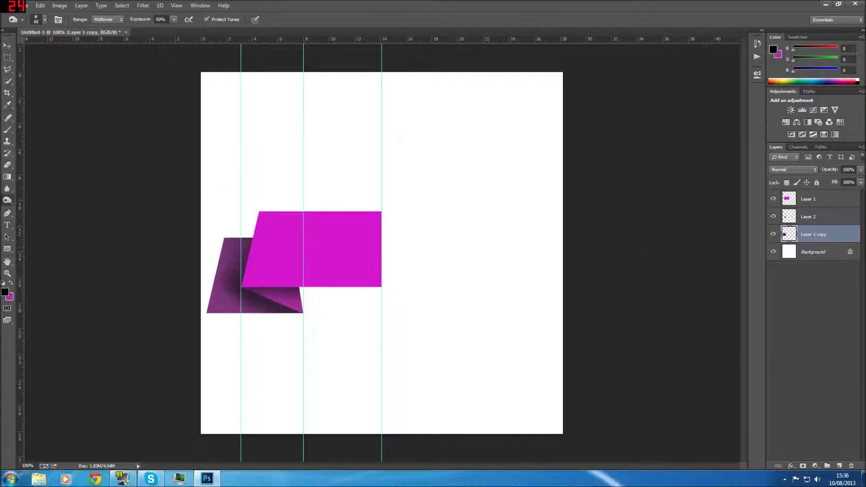
# - Merge Layer 1, Layer 2 and Layer 1 copy into a single layer, leaving out the Background
pyautogui.click(43, 5)
pyautogui.click(41, 6)
pyautogui.keyDown('ctrl'); pyautogui.click(821, 237); pyautogui.keyUp('ctrl')
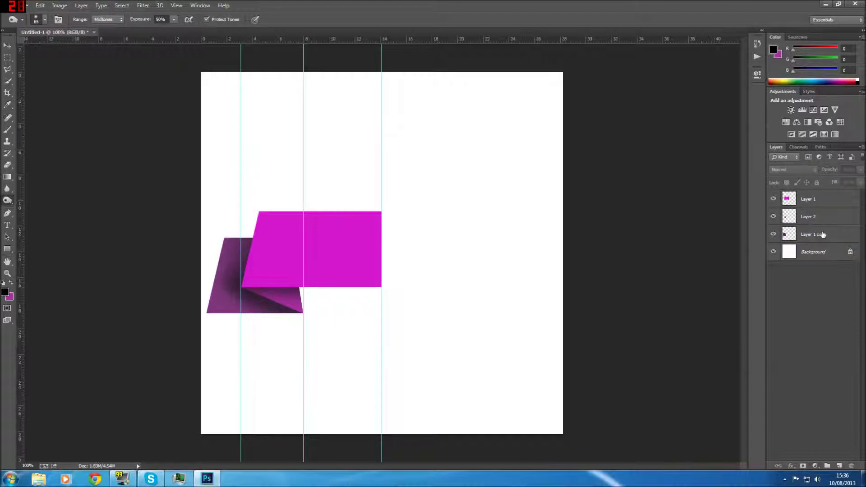
pyautogui.keyDown('ctrl'); pyautogui.click(824, 235); pyautogui.keyUp('ctrl')
pyautogui.keyDown('ctrl'); pyautogui.click(823, 199); pyautogui.keyUp('ctrl')
pyautogui.keyDown('ctrl'); pyautogui.click(833, 219); pyautogui.keyUp('ctrl')
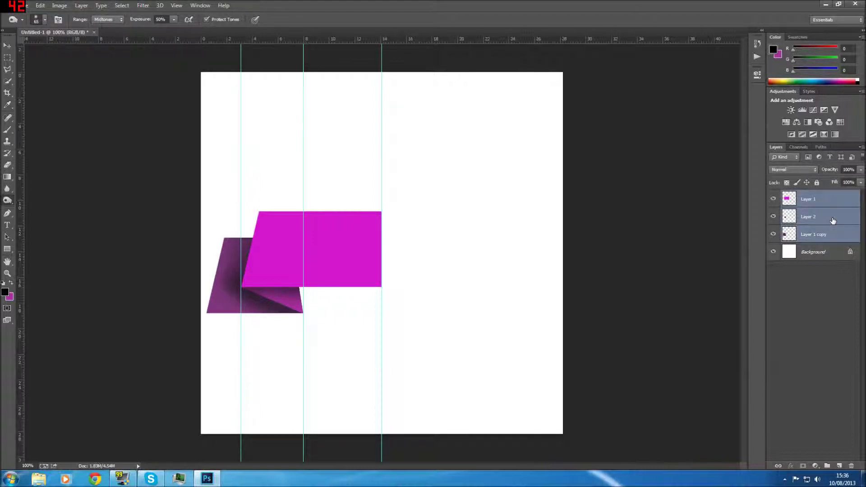
pyautogui.hotkey('ctrl', 'e')
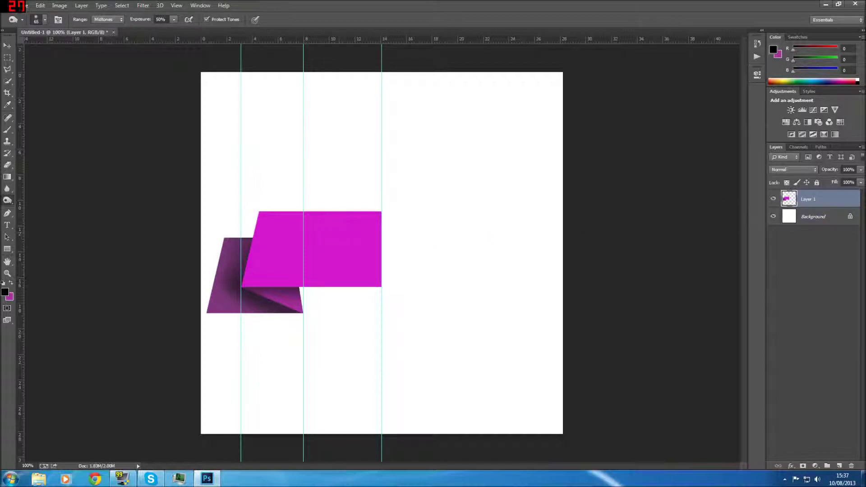
# - Duplicate the merged ribbon layer and flip the copy horizontally
pyautogui.click(41, 6)
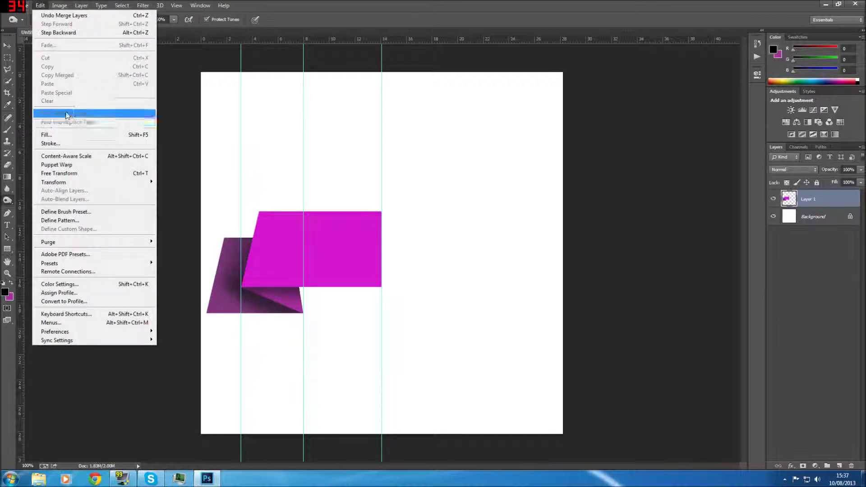
pyautogui.click(834, 199)
pyautogui.moveTo(824, 205); pyautogui.dragTo(840, 465)
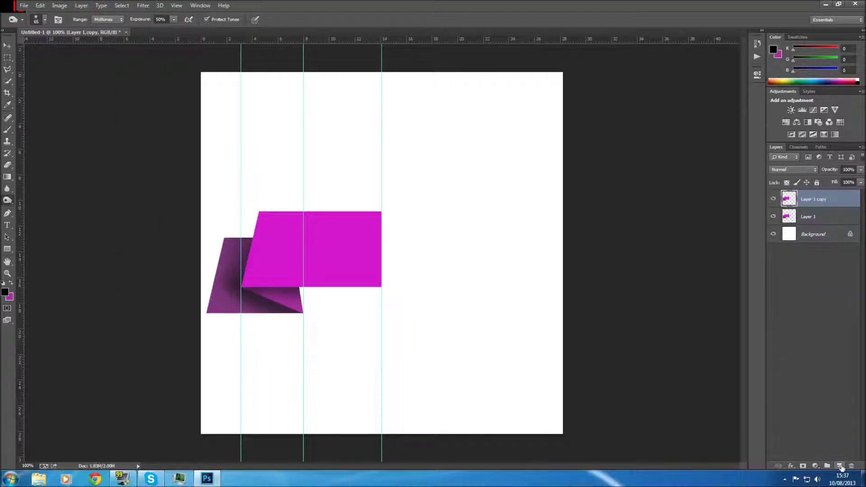
pyautogui.click(40, 6)
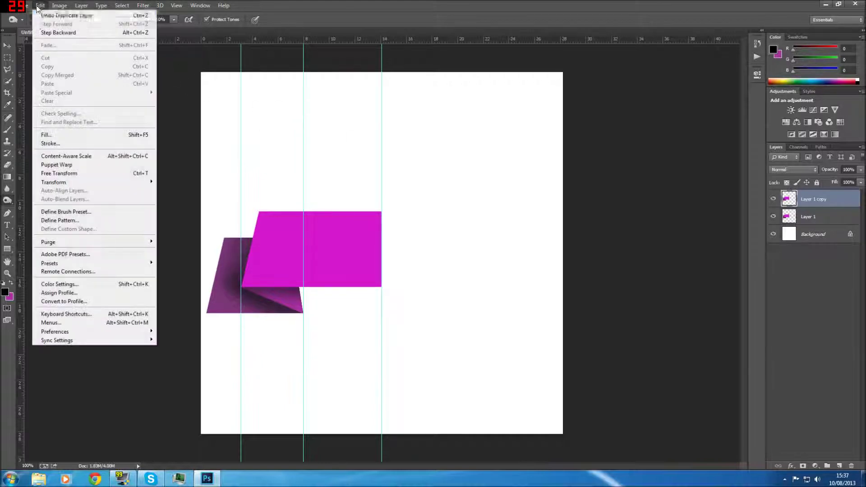
pyautogui.moveTo(83, 184)
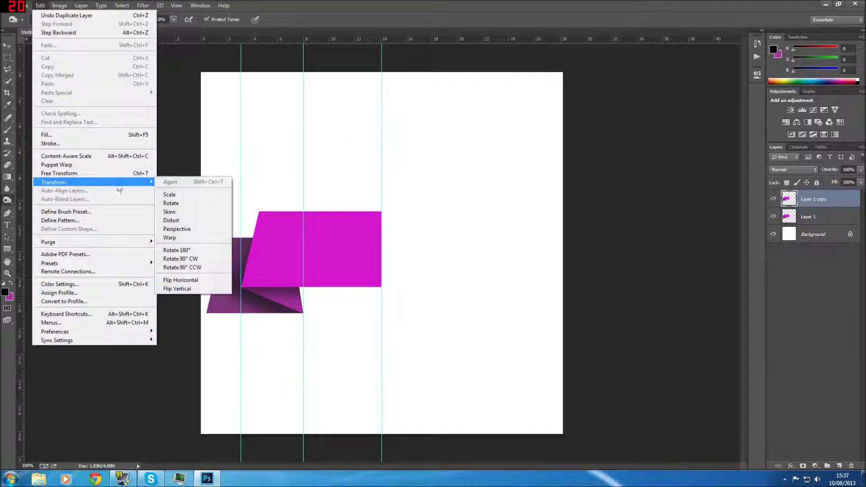
pyautogui.click(208, 283)
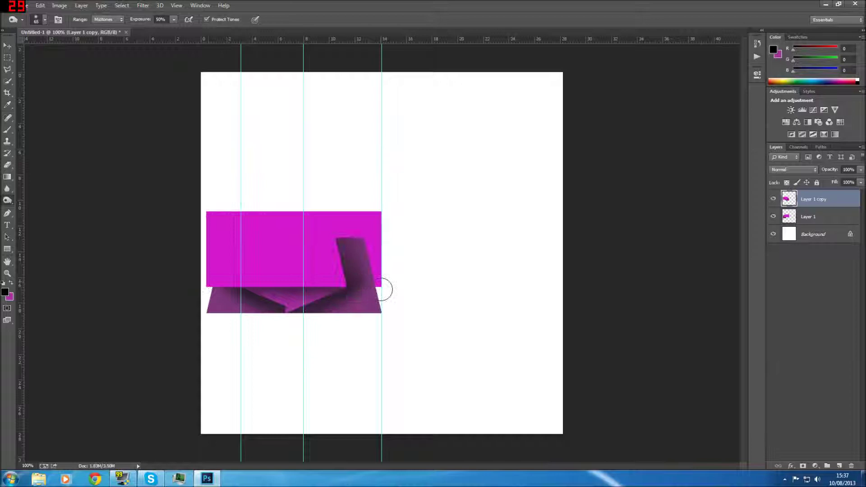
# - Move the flipped copy to meet the original half at the centre guide, and toggle the guides to check the join
pyautogui.click(7, 46)
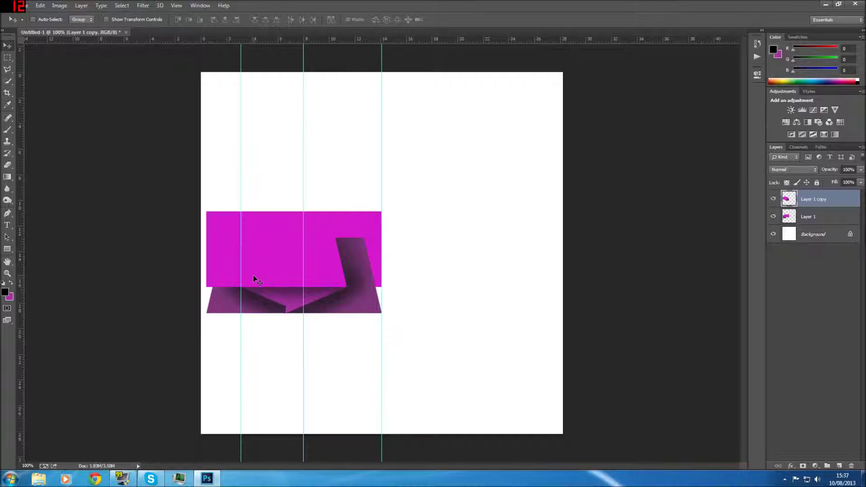
pyautogui.moveTo(250, 279); pyautogui.dragTo(424, 277)
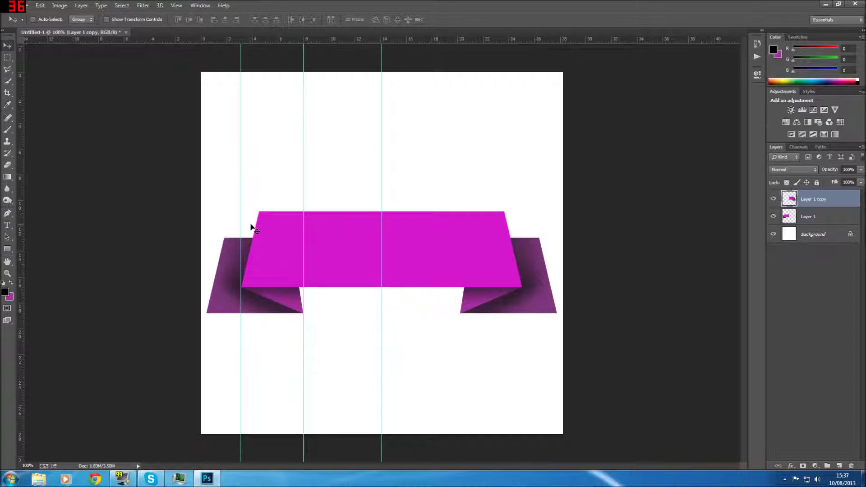
pyautogui.hotkey('ctrl', ';')
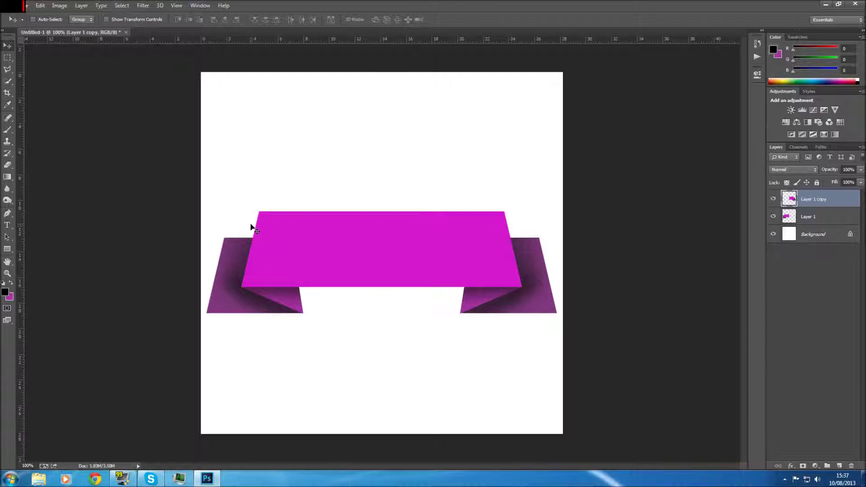
pyautogui.hotkey('ctrl', ';')
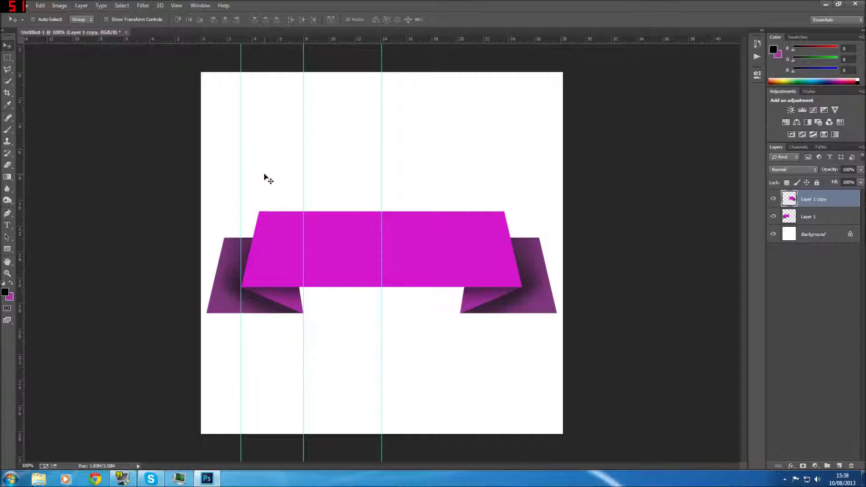
pyautogui.hotkey('ctrl', ';')
pyautogui.hotkey('ctrl', ';')
pyautogui.hotkey('ctrl', ';')
pyautogui.hotkey('ctrl', ';')
# - Create a text box across the magenta front of the banner and set the font size to 300 pt
pyautogui.click(8, 225)
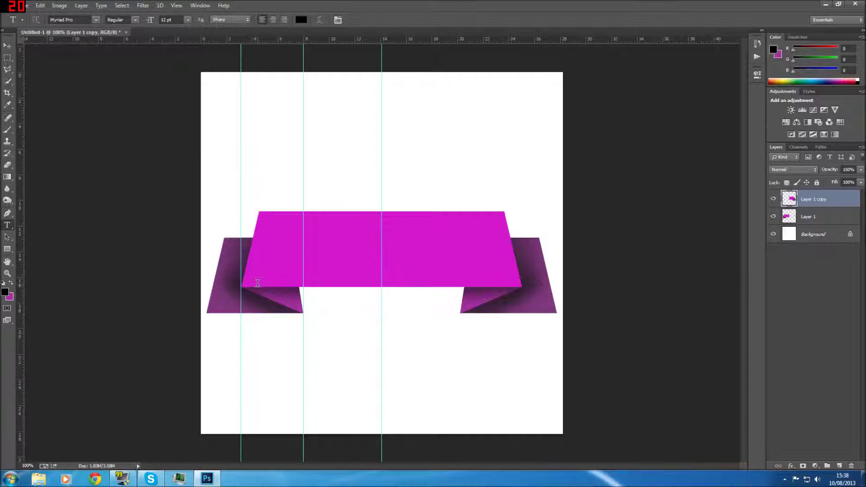
pyautogui.moveTo(259, 283); pyautogui.dragTo(503, 212)
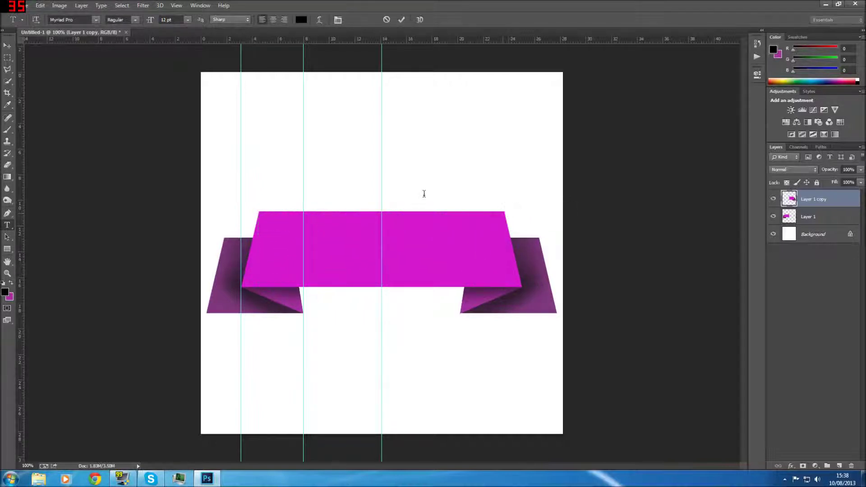
pyautogui.click(172, 19)
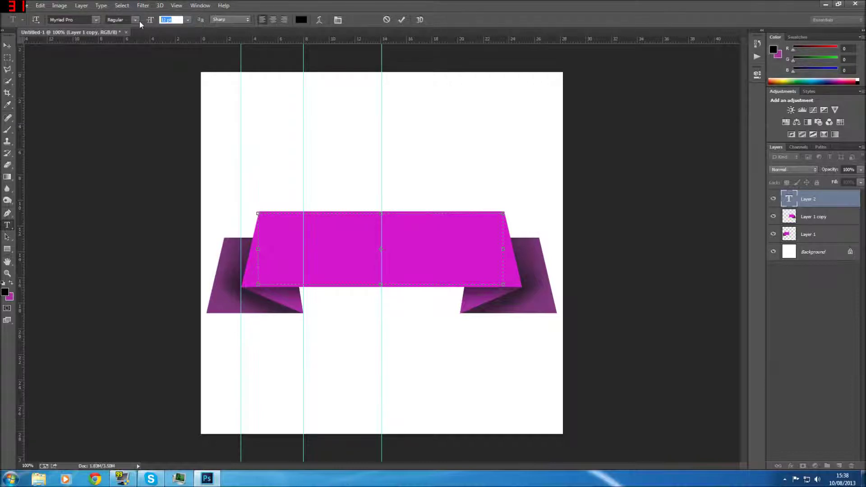
pyautogui.write('300')
pyautogui.press('Return')
pyautogui.click(170, 20)
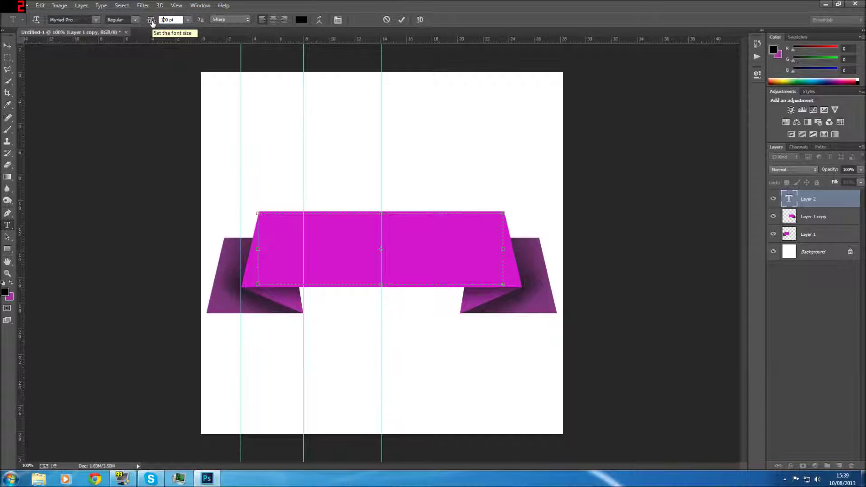
pyautogui.press('Right')
pyautogui.click(194, 75)
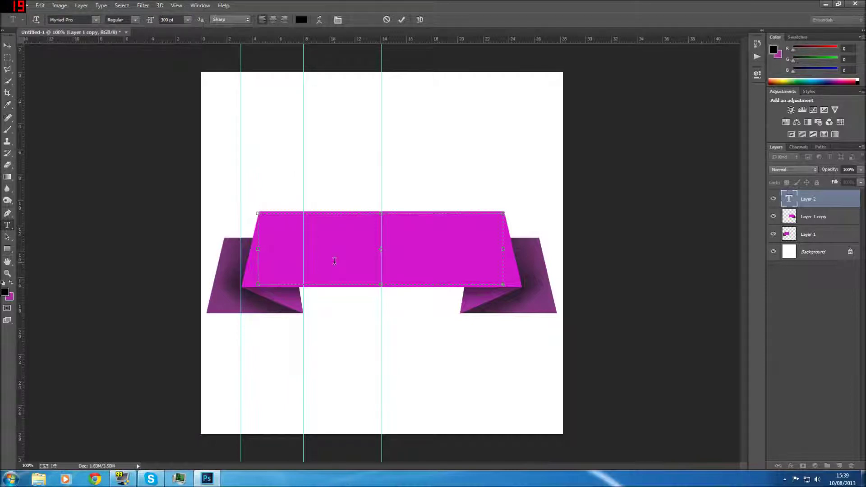
# - Delete the text layer and merge Layer 1 copy with Layer 1 into one banner layer
pyautogui.click(818, 201)
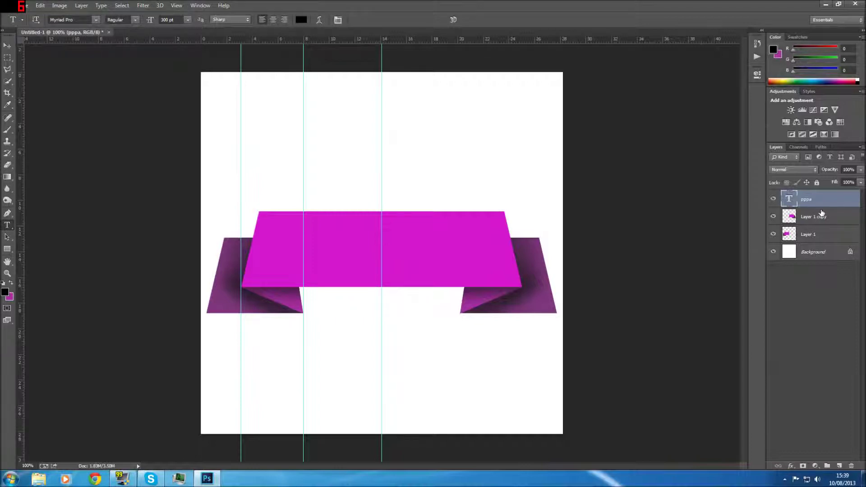
pyautogui.press('Delete')
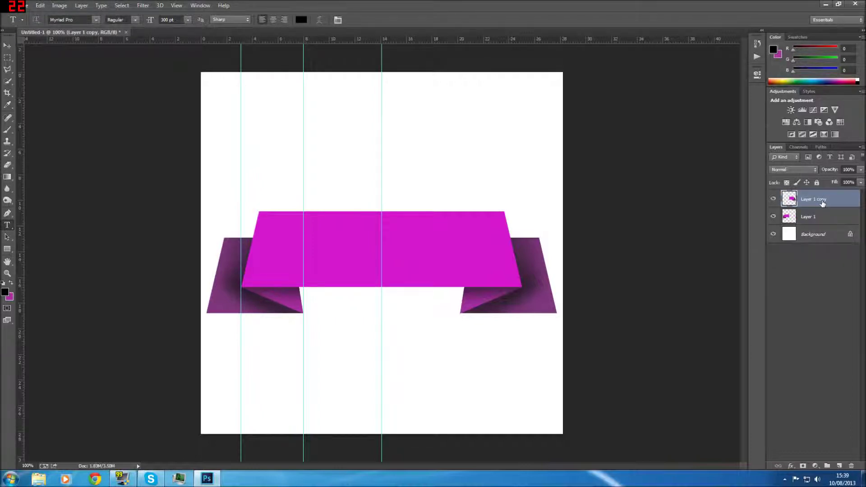
pyautogui.hotkey('ctrl', 'e')
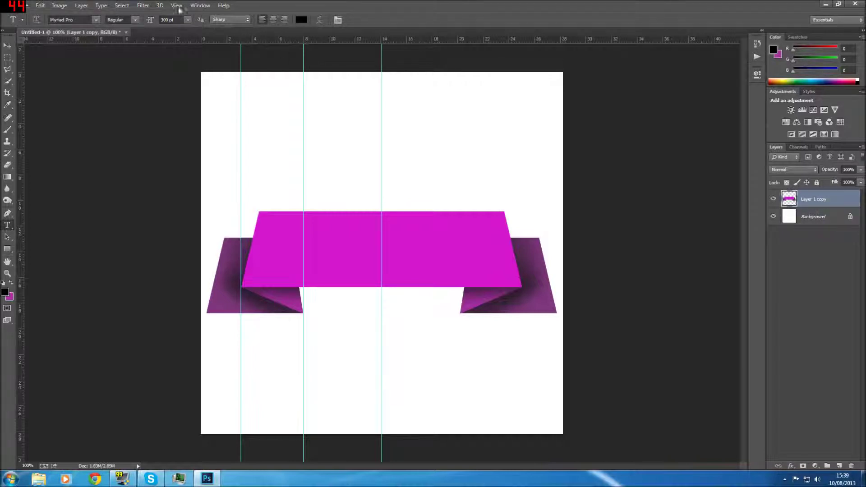
# - Browse the available fonts and set the text font to OCR A Std
pyautogui.click(95, 20)
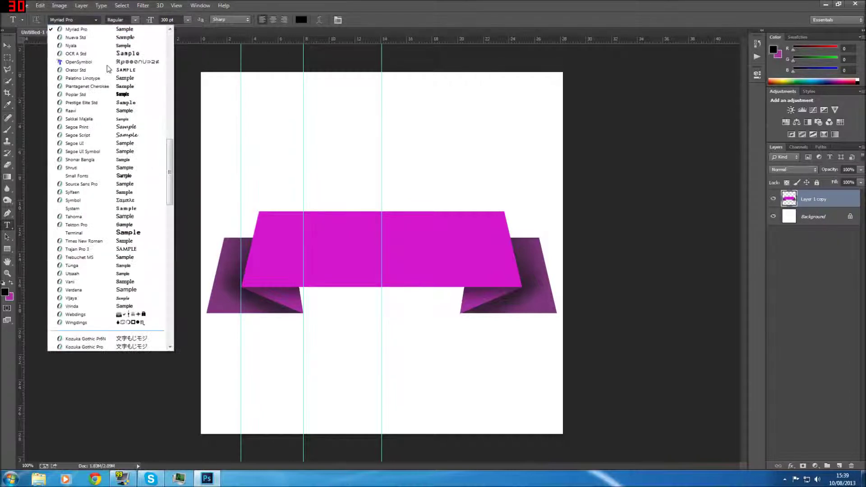
pyautogui.scroll(2, 136, 280)
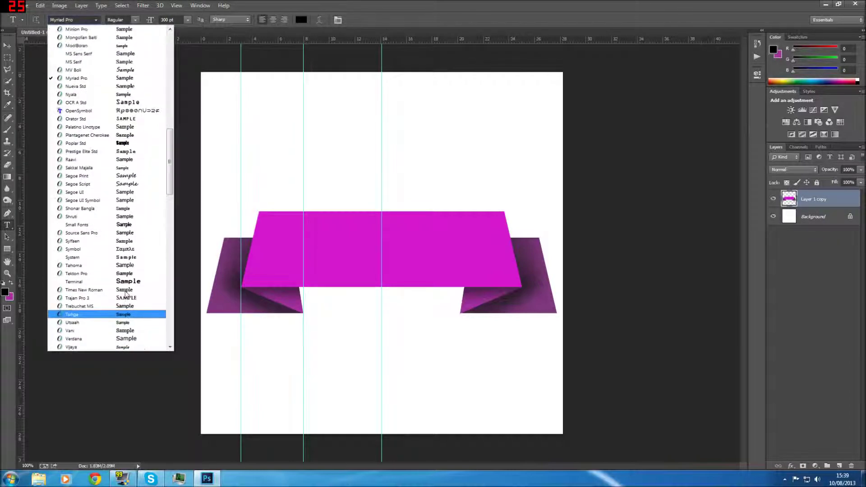
pyautogui.scroll(6, 139, 286)
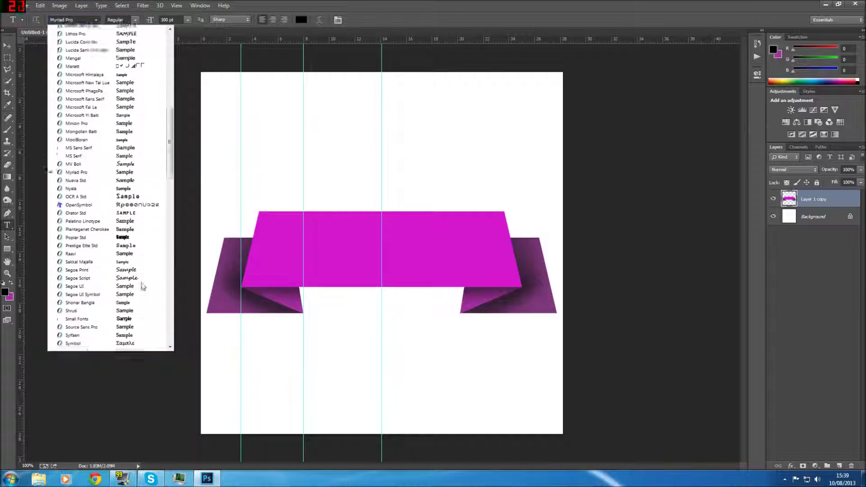
pyautogui.scroll(1, 143, 286)
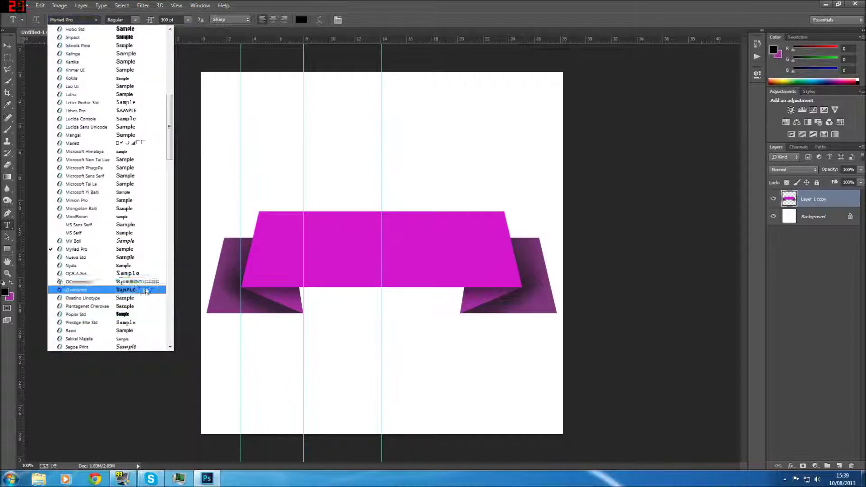
pyautogui.scroll(8, 144, 282)
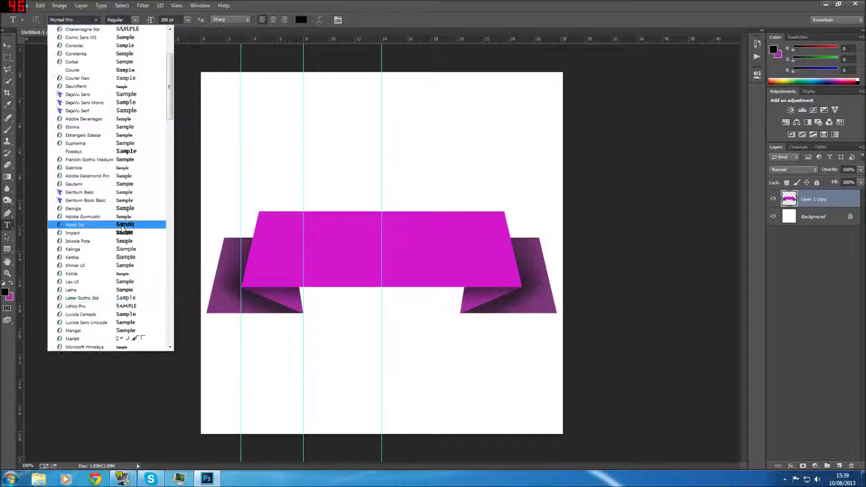
pyautogui.scroll(4, 122, 177)
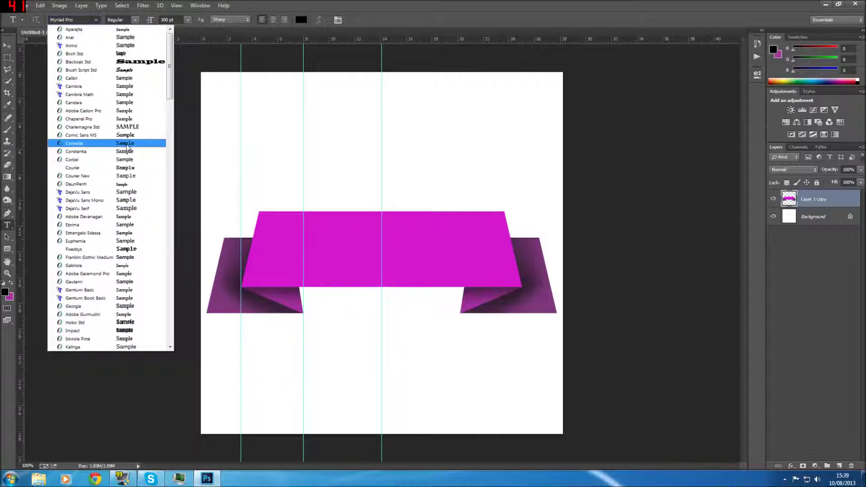
pyautogui.scroll(-10, 122, 66)
pyautogui.scroll(-18, 124, 111)
pyautogui.scroll(-12, 125, 97)
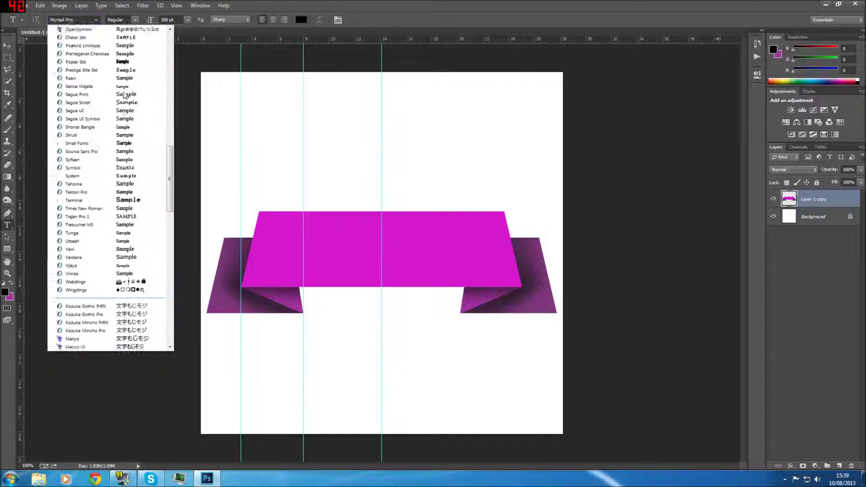
pyautogui.scroll(-12, 124, 95)
pyautogui.scroll(15, 125, 43)
pyautogui.scroll(1, 140, 135)
pyautogui.scroll(3, 140, 151)
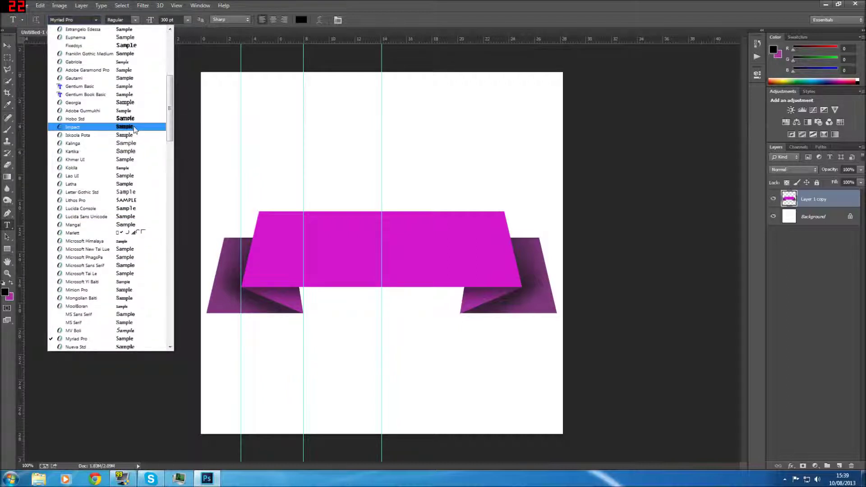
pyautogui.scroll(-4, 136, 126)
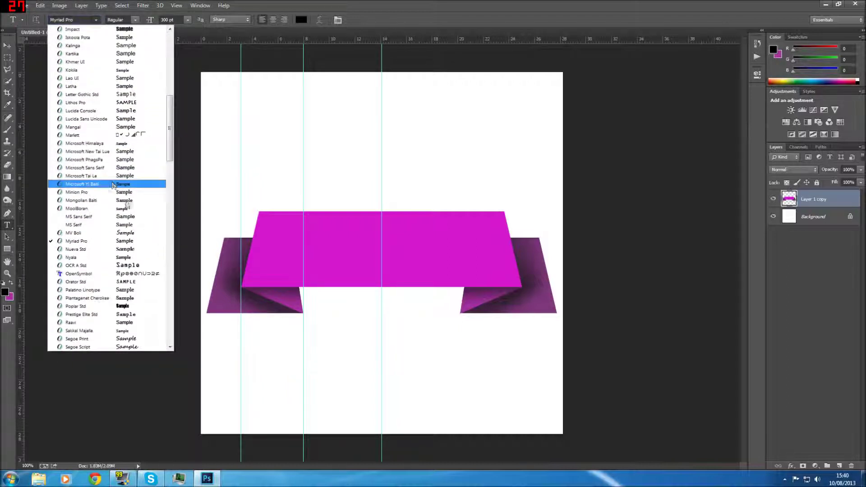
pyautogui.scroll(-3, 135, 312)
pyautogui.click(133, 189)
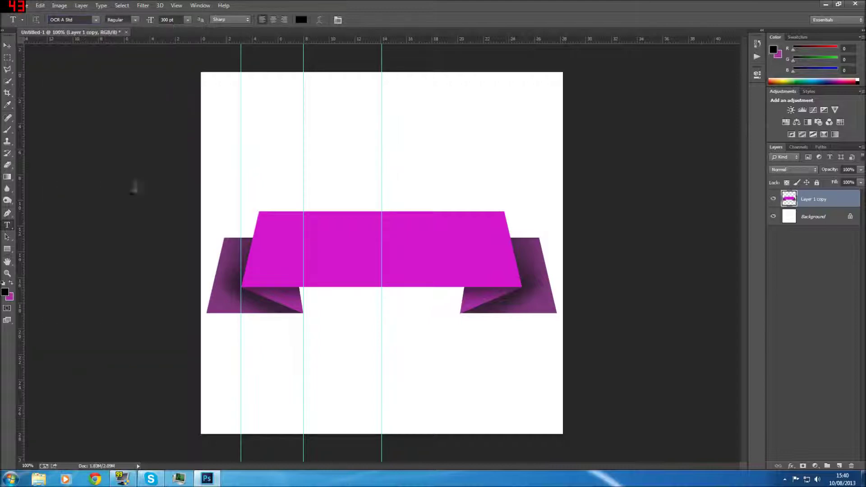
# - Start a text line on the banner's magenta front and set the font size to 150 pt
pyautogui.click(299, 252)
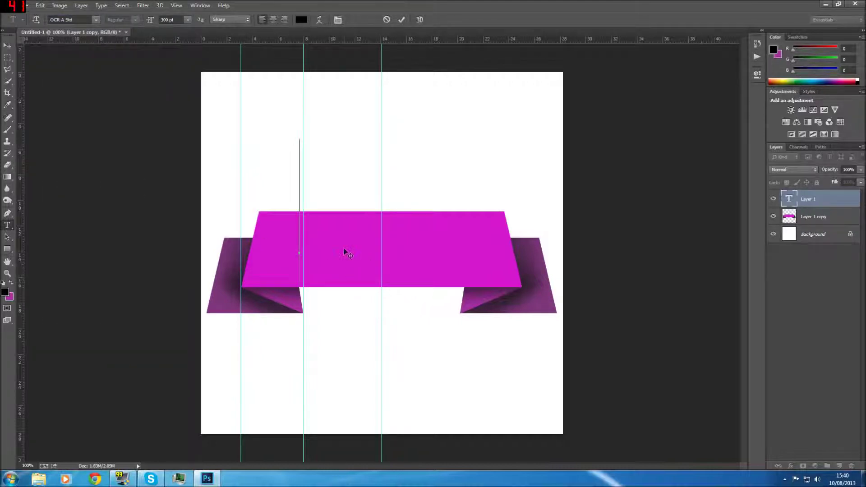
pyautogui.click(156, 20)
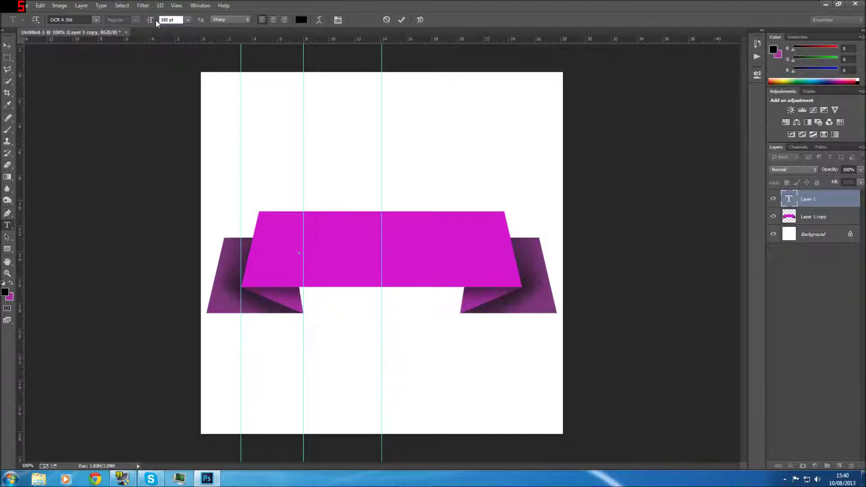
pyautogui.press('Return')
pyautogui.click(163, 20)
pyautogui.write('5')
pyautogui.click(300, 239)
pyautogui.write('patric')
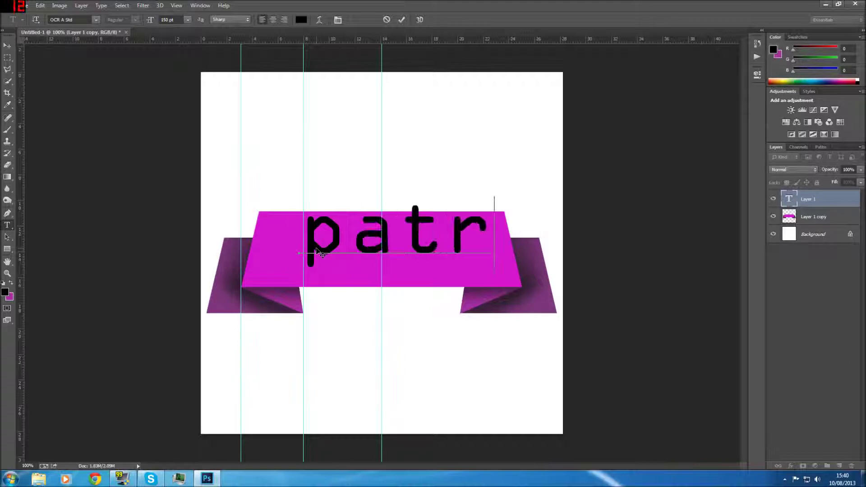
pyautogui.press('BackSpace')
pyautogui.press('BackSpace')
pyautogui.press('BackSpace')
pyautogui.press('BackSpace')
pyautogui.press('BackSpace')
pyautogui.press('BackSpace')
pyautogui.press('BackSpace')
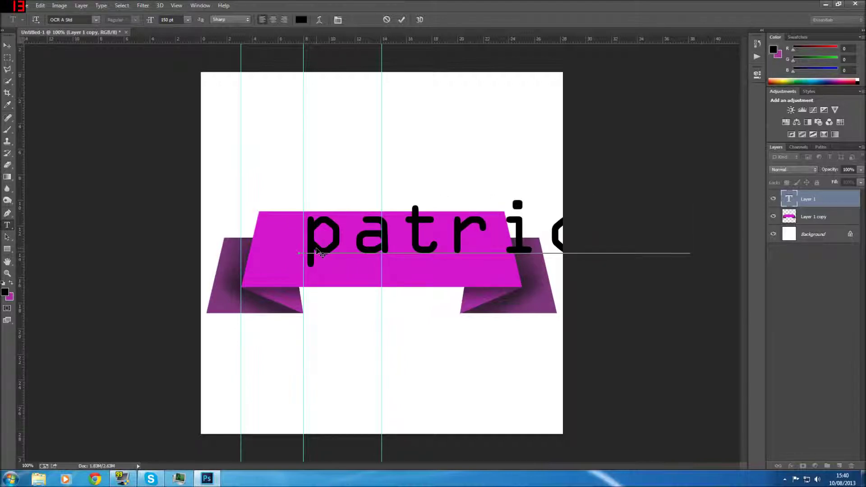
pyautogui.press('BackSpace')
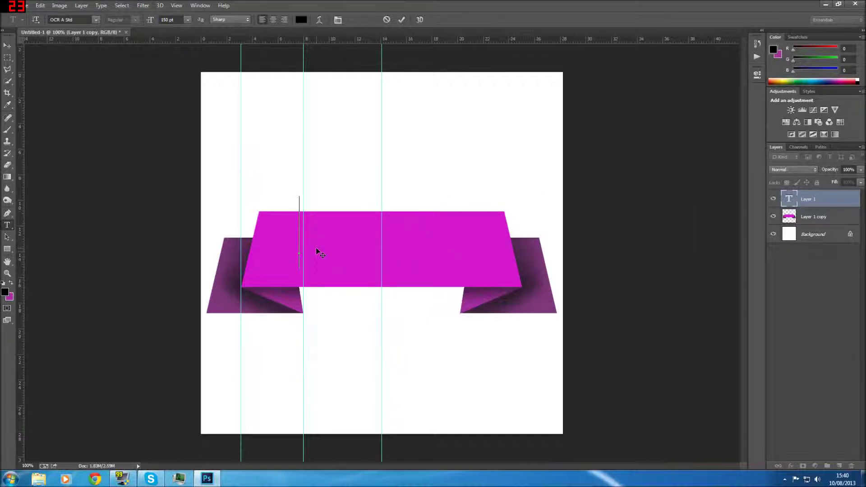
# - Enter the text GOOSE and centre it on the banner's magenta front
pyautogui.write('GOOSE')
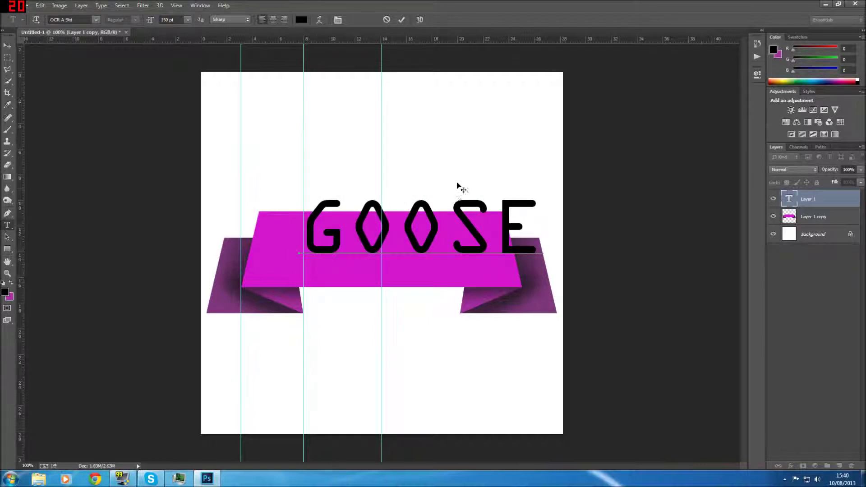
pyautogui.moveTo(464, 189); pyautogui.dragTo(427, 212)
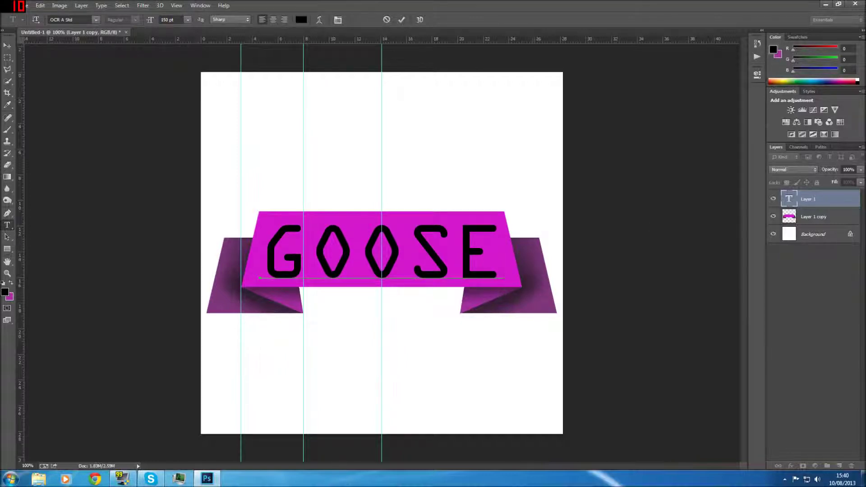
pyautogui.click(820, 200)
# - Select all the GOOSE text and change its colour to white
pyautogui.moveTo(500, 253); pyautogui.dragTo(261, 252)
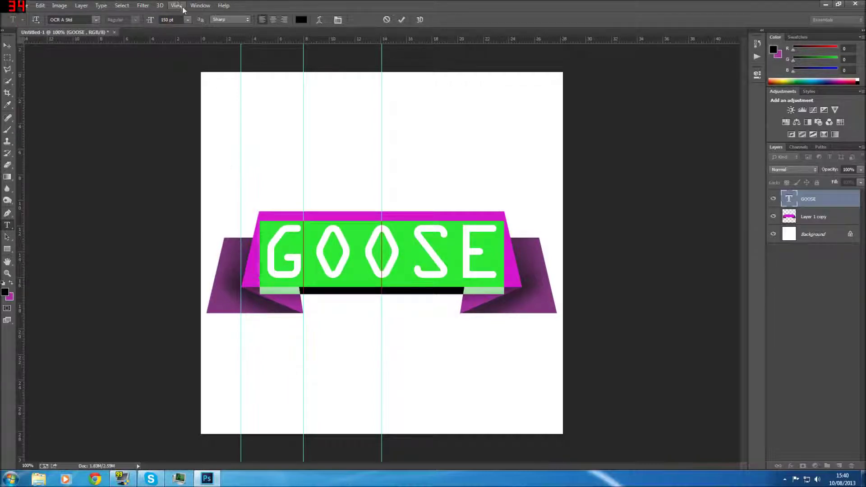
pyautogui.click(301, 19)
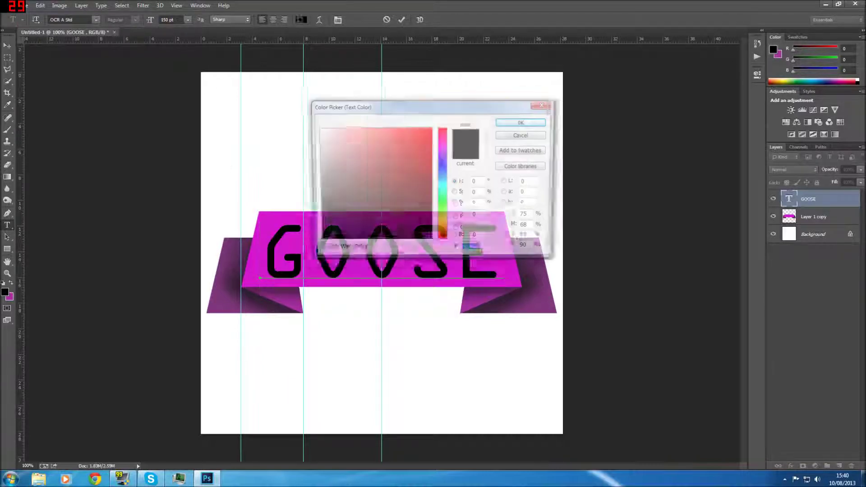
pyautogui.moveTo(327, 239); pyautogui.dragTo(294, 151)
pyautogui.click(524, 122)
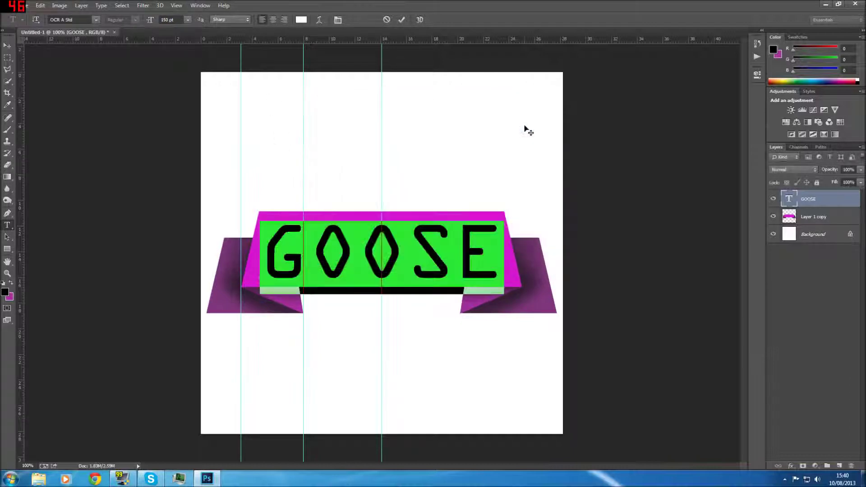
pyautogui.click(455, 271)
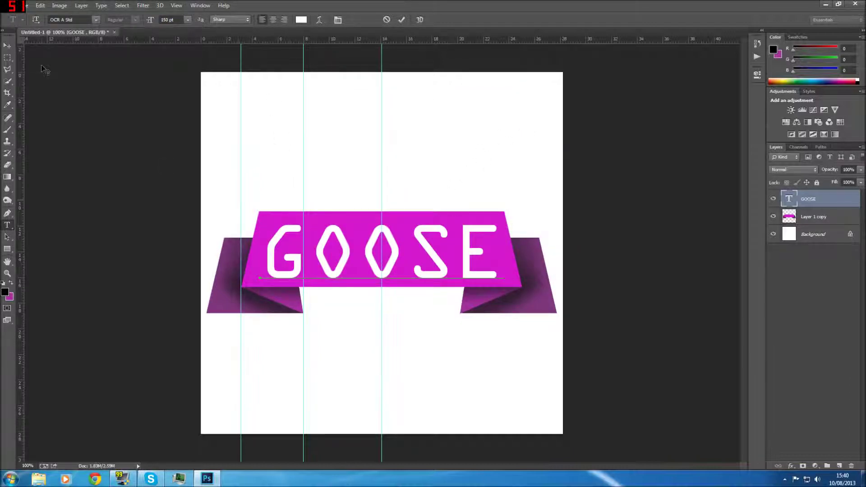
# - Commit the text edit and rasterize the GOOSE type layer
pyautogui.click(40, 5)
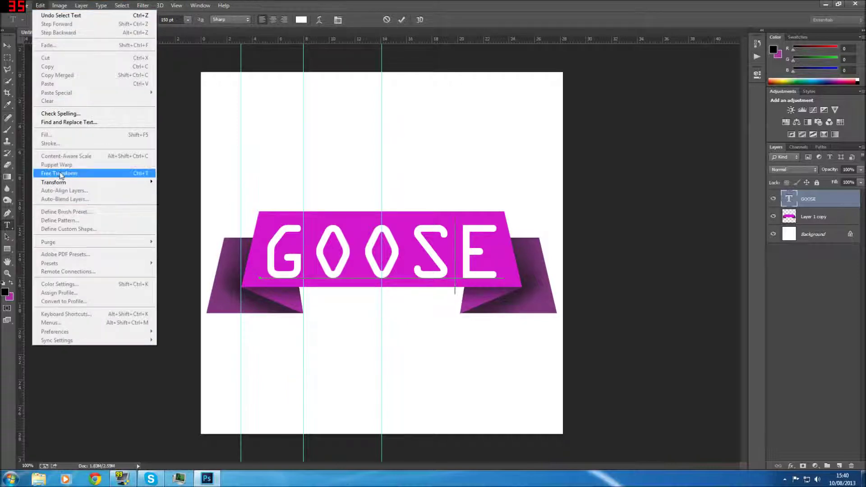
pyautogui.click(844, 202)
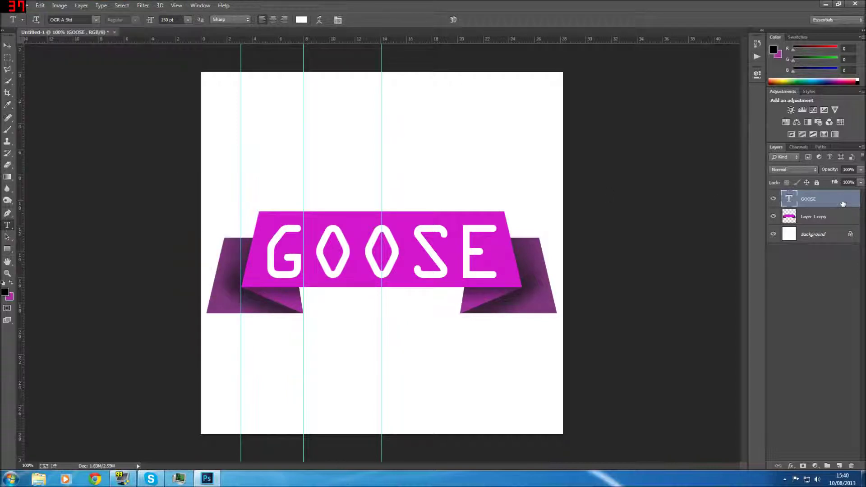
pyautogui.rightClick(815, 199)
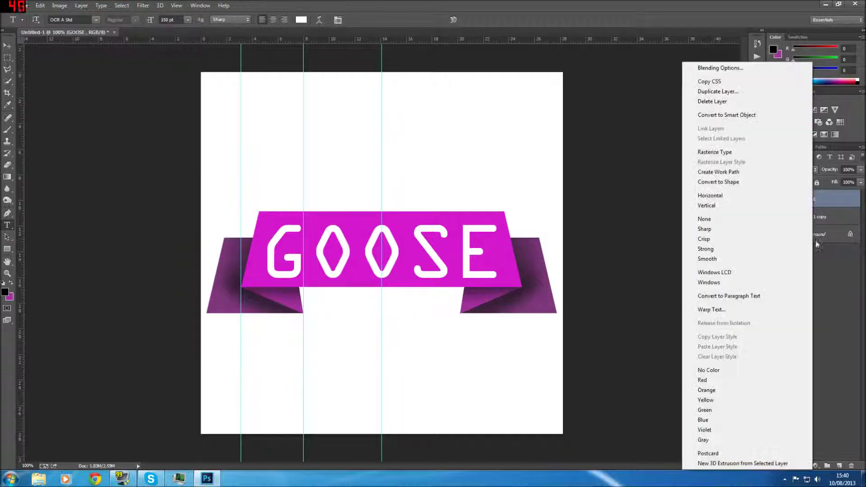
pyautogui.click(733, 152)
# - Narrow the top of the GOOSE lettering with a Perspective transform to follow the banner's slanted sides, and nudge it slightly upward
pyautogui.click(58, 5)
pyautogui.moveTo(36, 7)
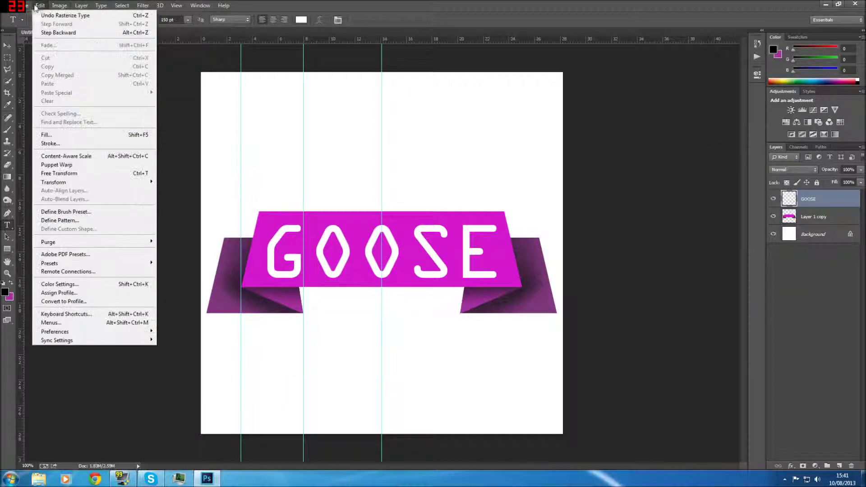
pyautogui.moveTo(139, 182)
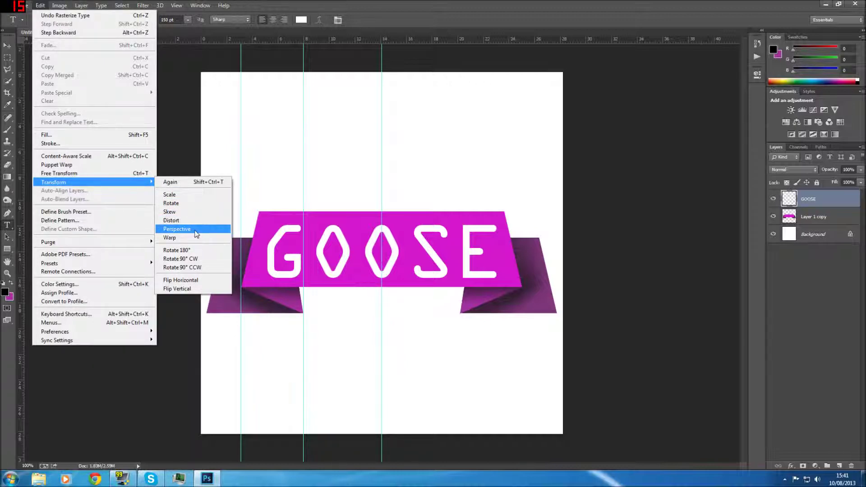
pyautogui.click(194, 232)
pyautogui.moveTo(497, 226); pyautogui.dragTo(490, 227)
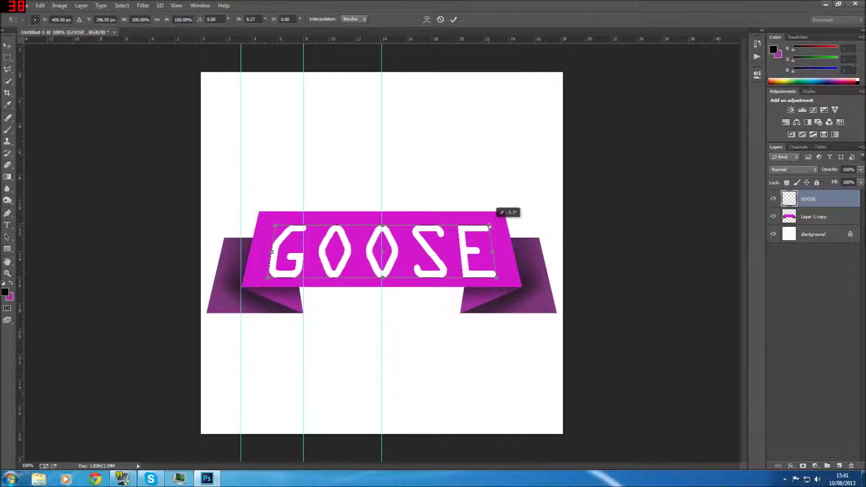
pyautogui.moveTo(490, 227); pyautogui.dragTo(488, 225)
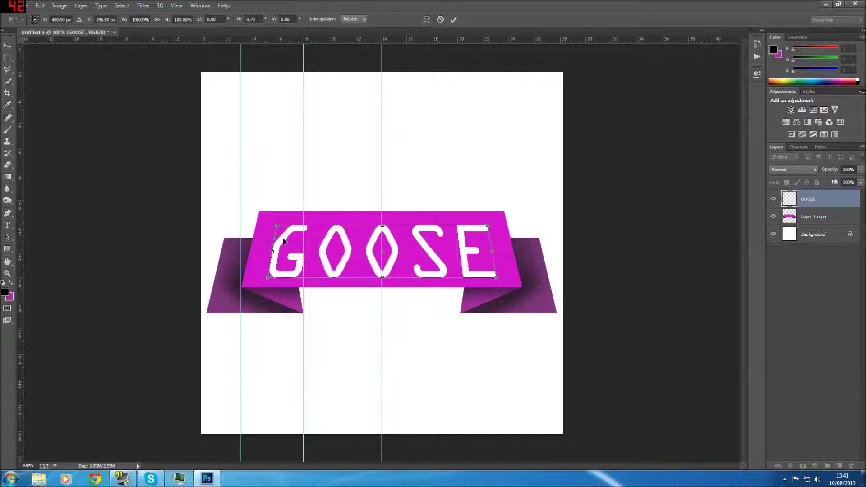
pyautogui.press('Return')
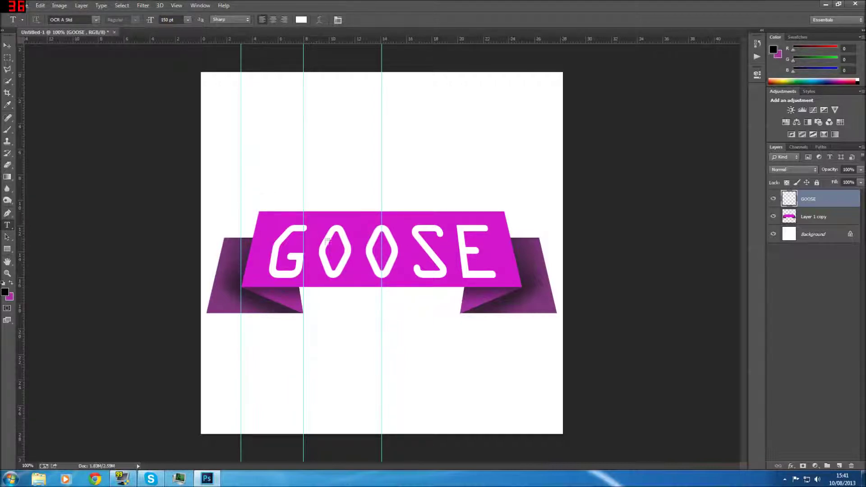
pyautogui.click(7, 46)
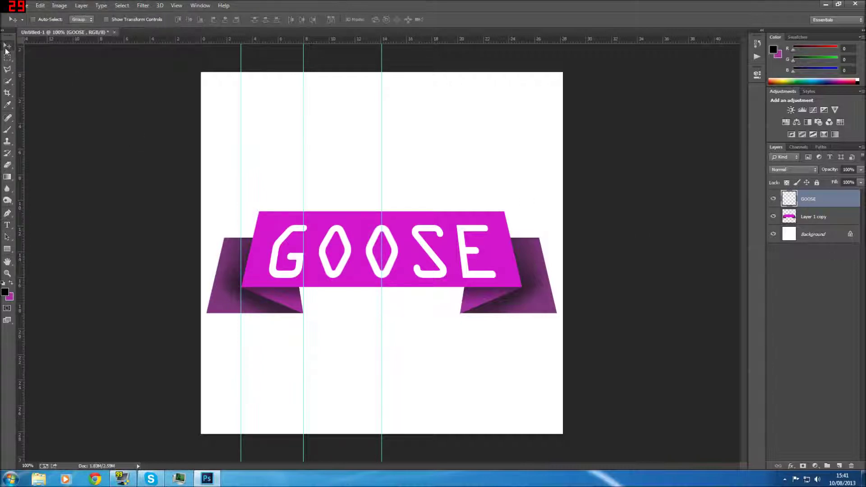
pyautogui.moveTo(370, 254); pyautogui.dragTo(371, 249)
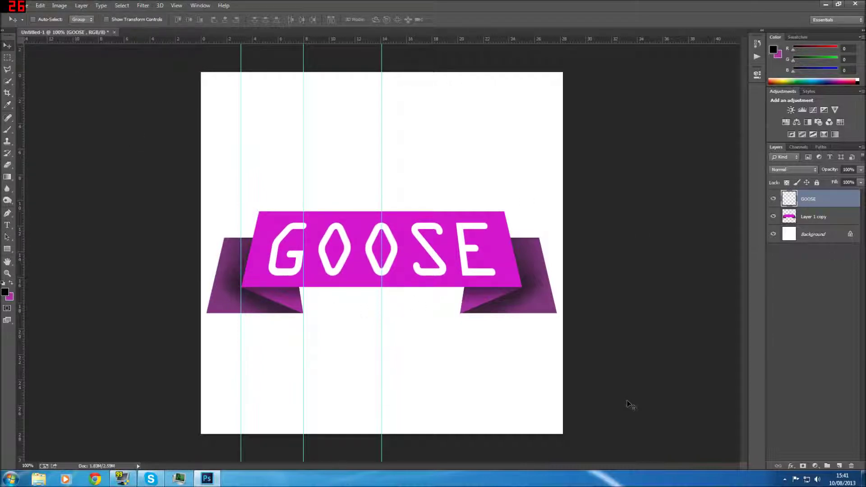
# - Add a drop shadow to the GOOSE layer with global light off, 54% opacity, a 90° angle, anti-aliased contour and a slightly larger size
pyautogui.click(791, 466)
pyautogui.click(813, 457)
pyautogui.click(458, 142)
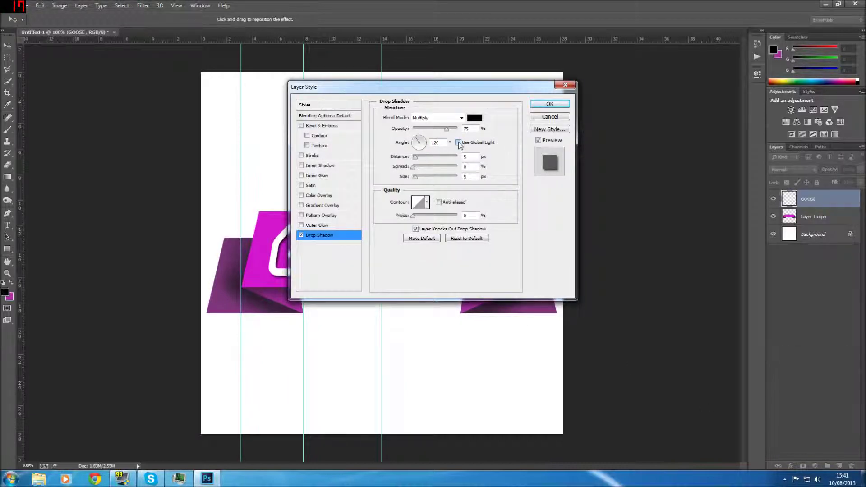
pyautogui.click(444, 128)
pyautogui.moveTo(443, 129); pyautogui.dragTo(420, 153)
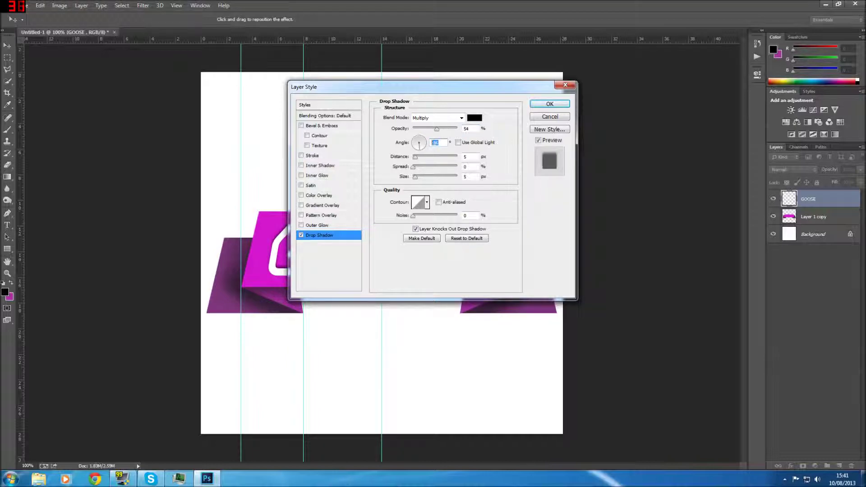
pyautogui.write('90')
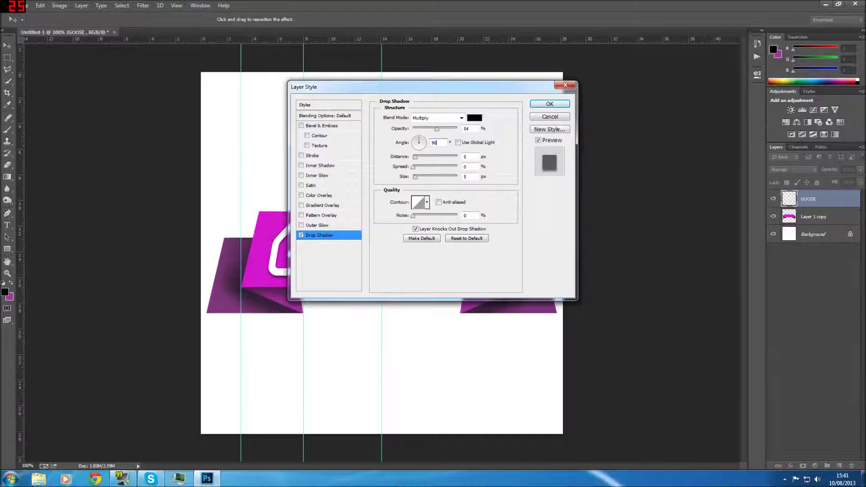
pyautogui.click(486, 161)
pyautogui.click(440, 202)
pyautogui.moveTo(414, 179); pyautogui.dragTo(417, 180)
pyautogui.click(537, 106)
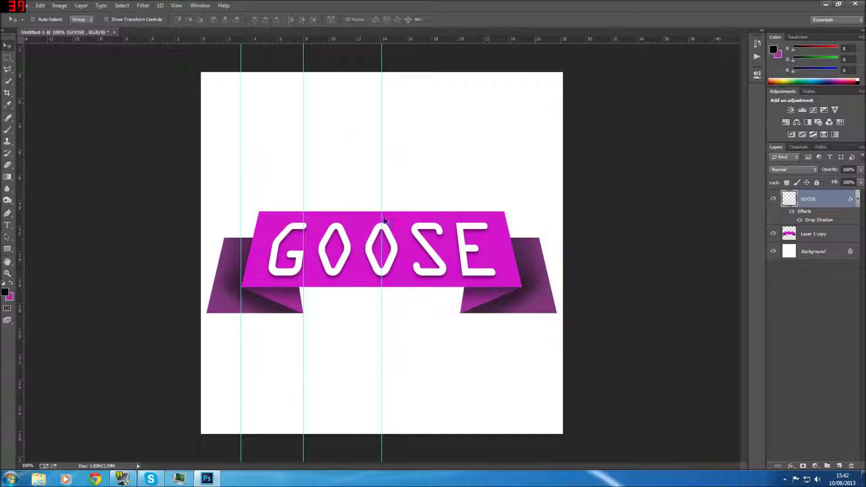